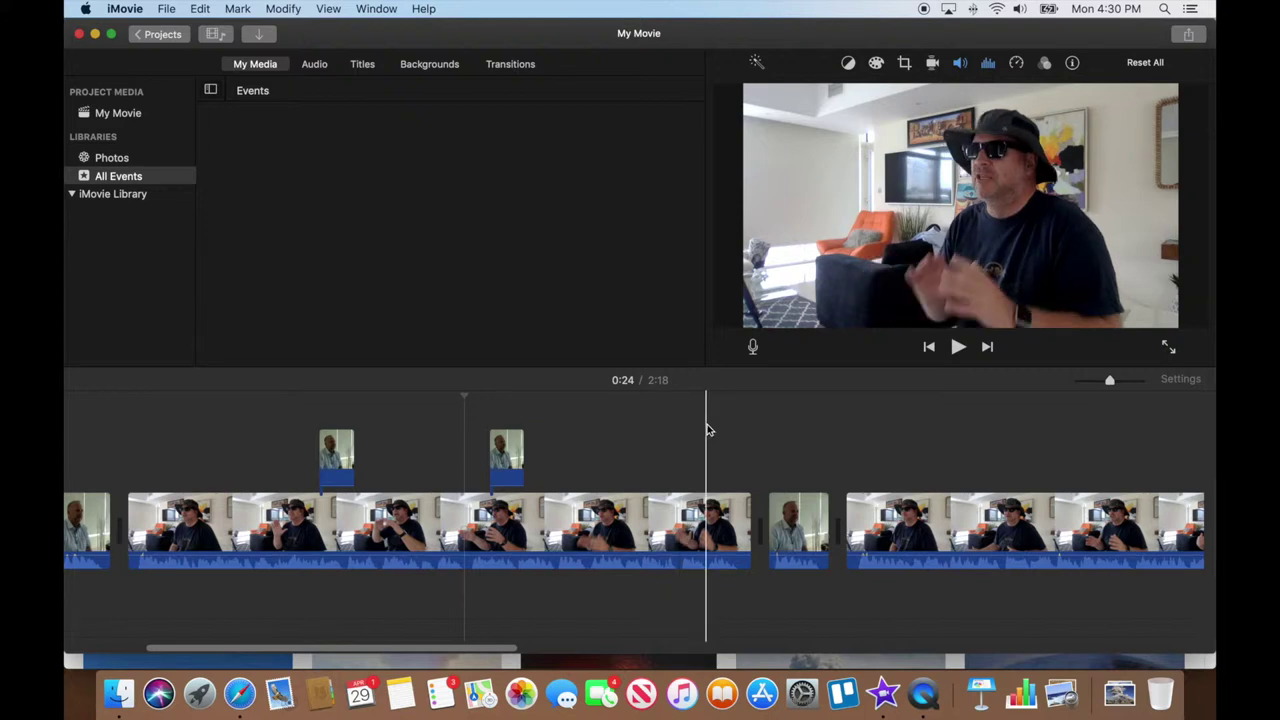
Play the interview to 0:45 and bring up the downloaded volcano JPG images
{"action": "left_click", "coordinate": [818, 432]}
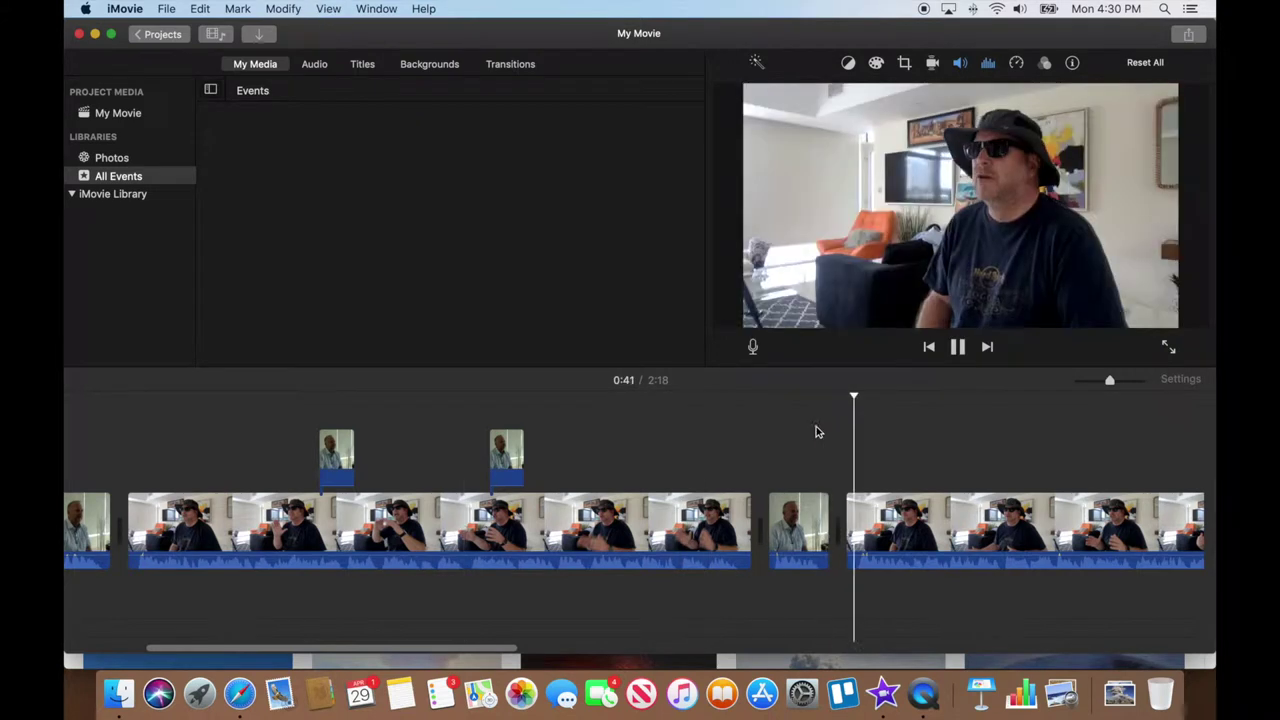
{"action": "key", "text": "space"}
{"action": "left_click", "coordinate": [1120, 693]}
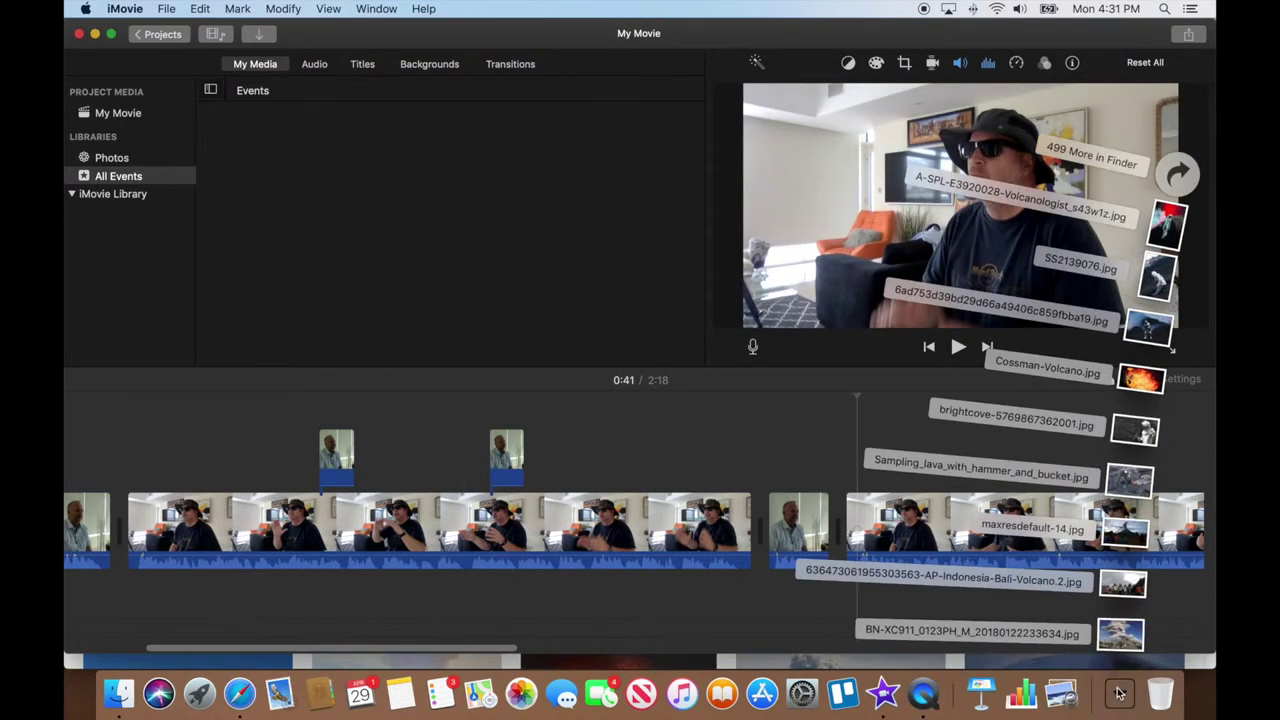
{"action": "left_click", "coordinate": [752, 436]}
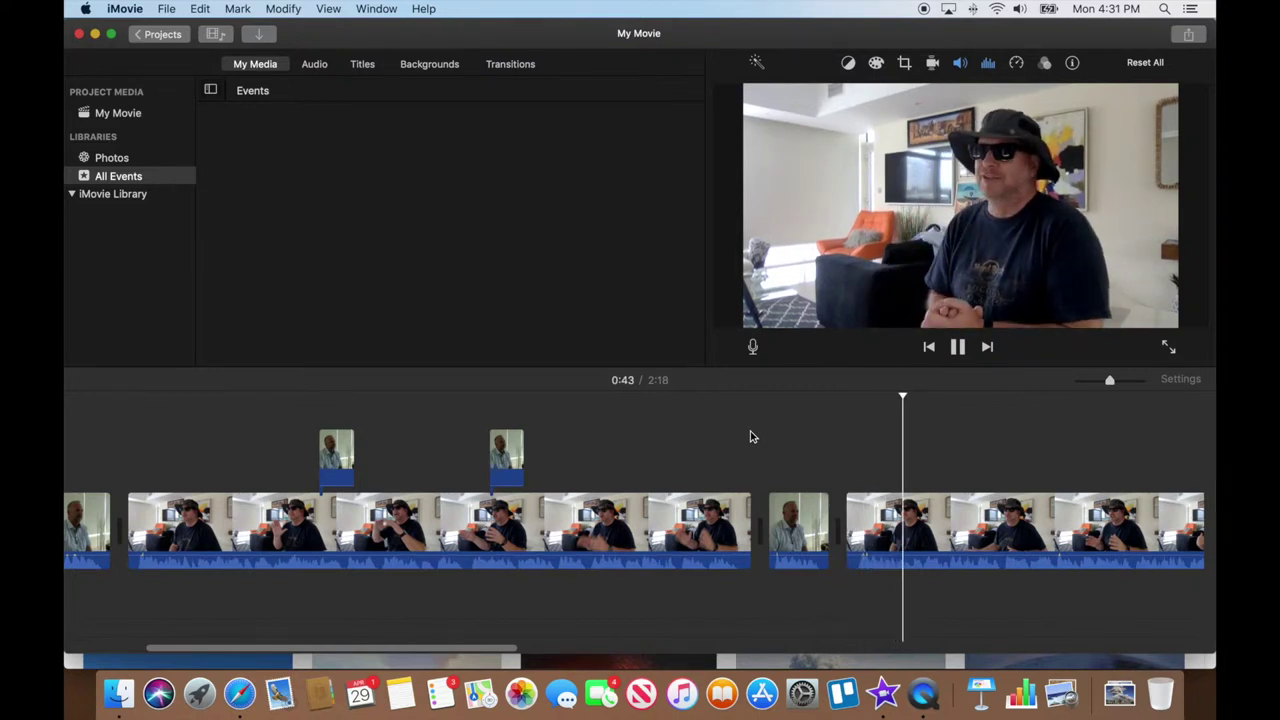
{"action": "key", "text": "space"}
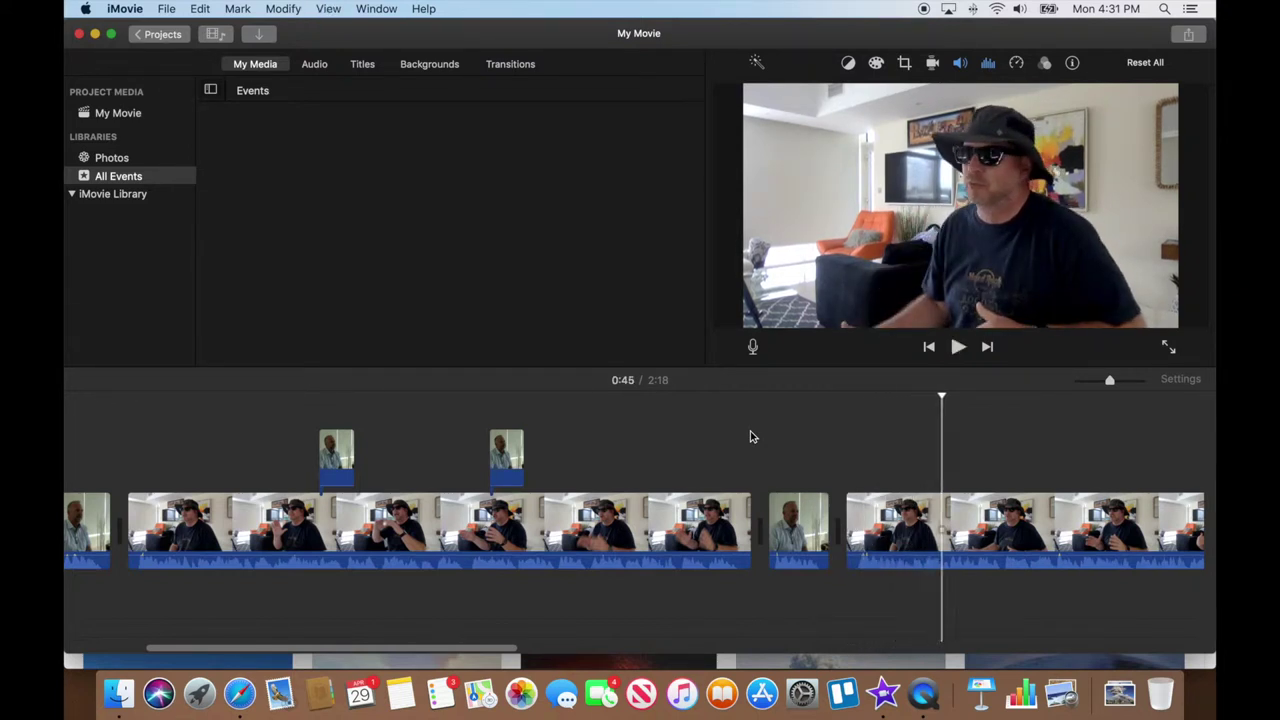
Place the BN-XC911 volcano photo above the interview near 0:46 and preview it to 0:50
{"action": "left_click", "coordinate": [1118, 692]}
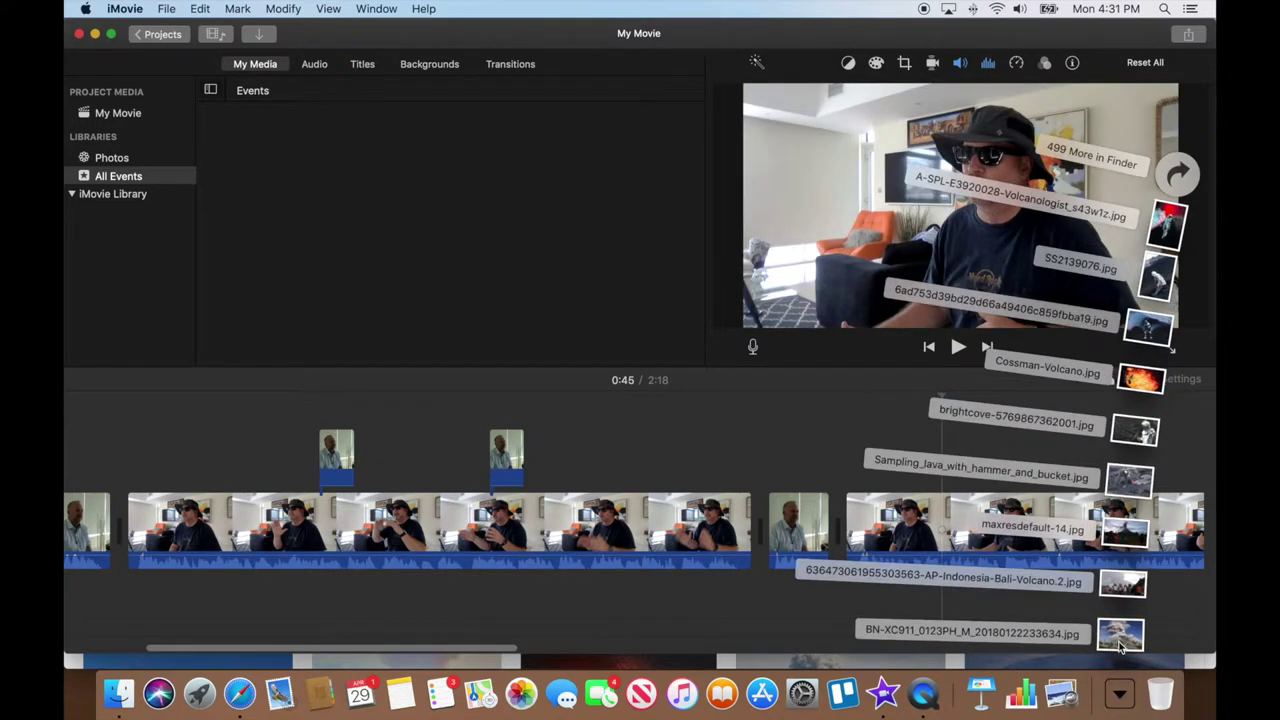
{"action": "left_click_drag", "start_coordinate": [1109, 628], "coordinate": [944, 460]}
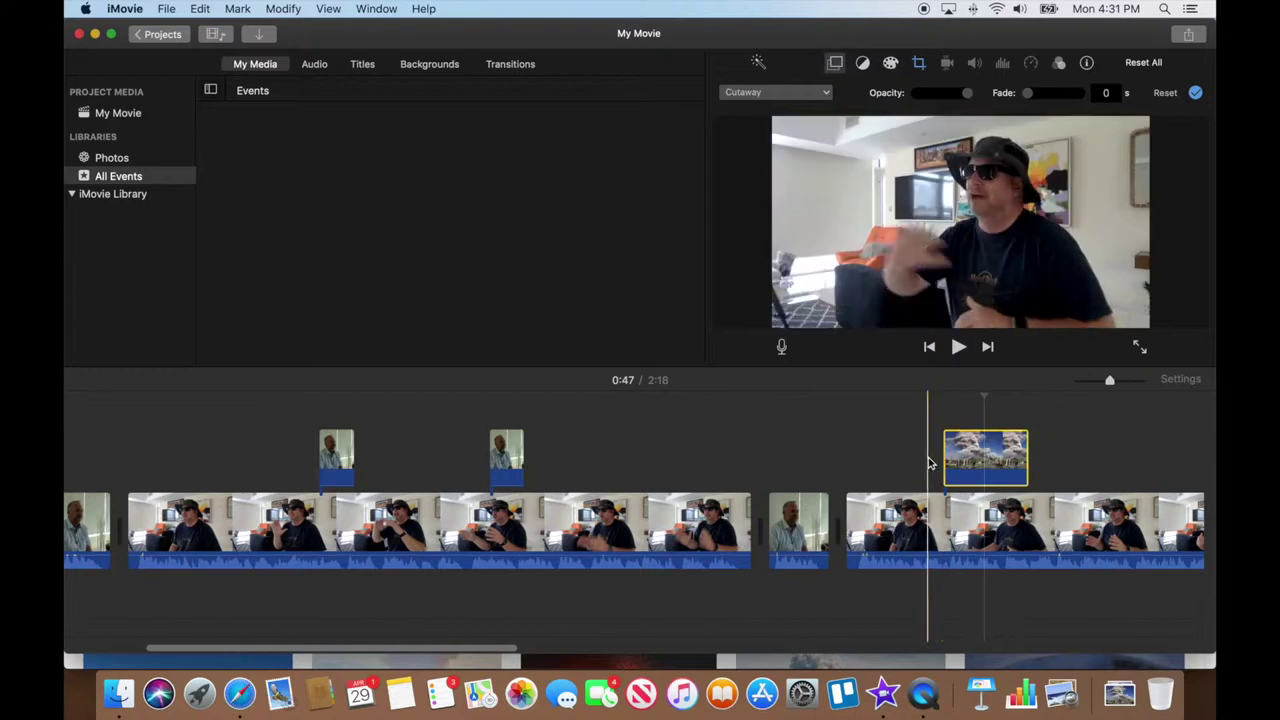
{"action": "key", "text": "space"}
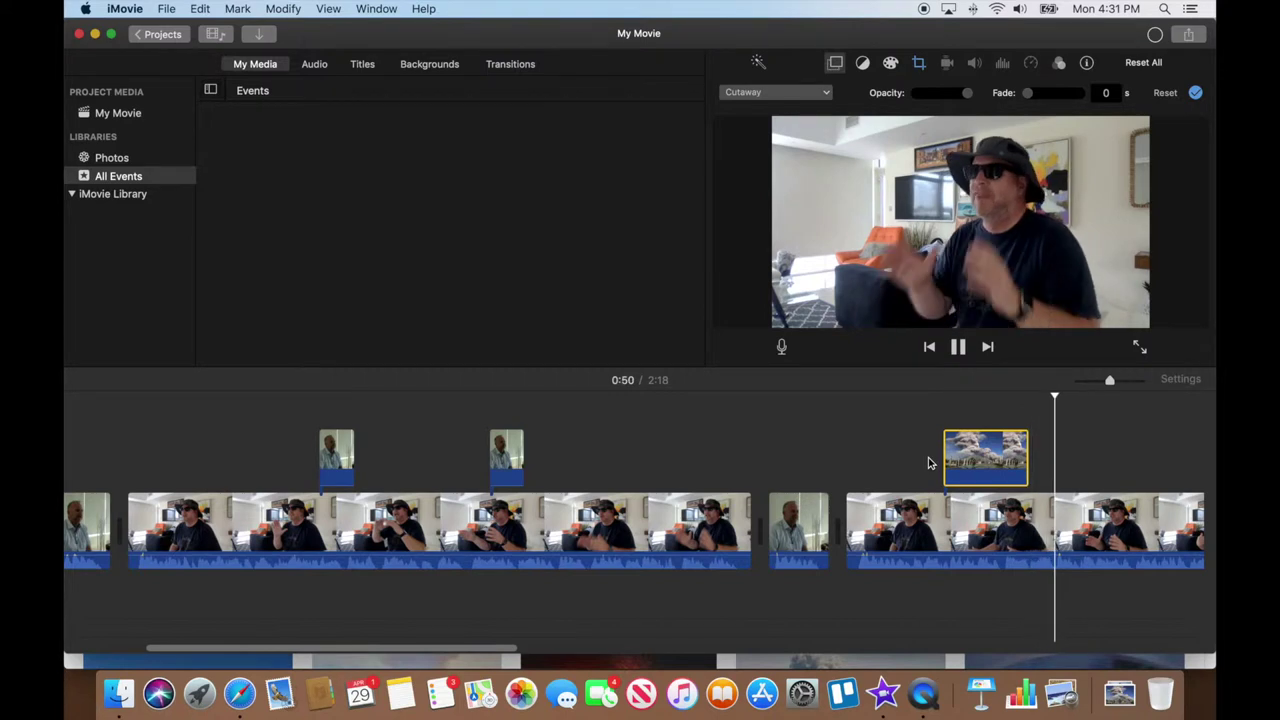
{"action": "key", "text": "space"}
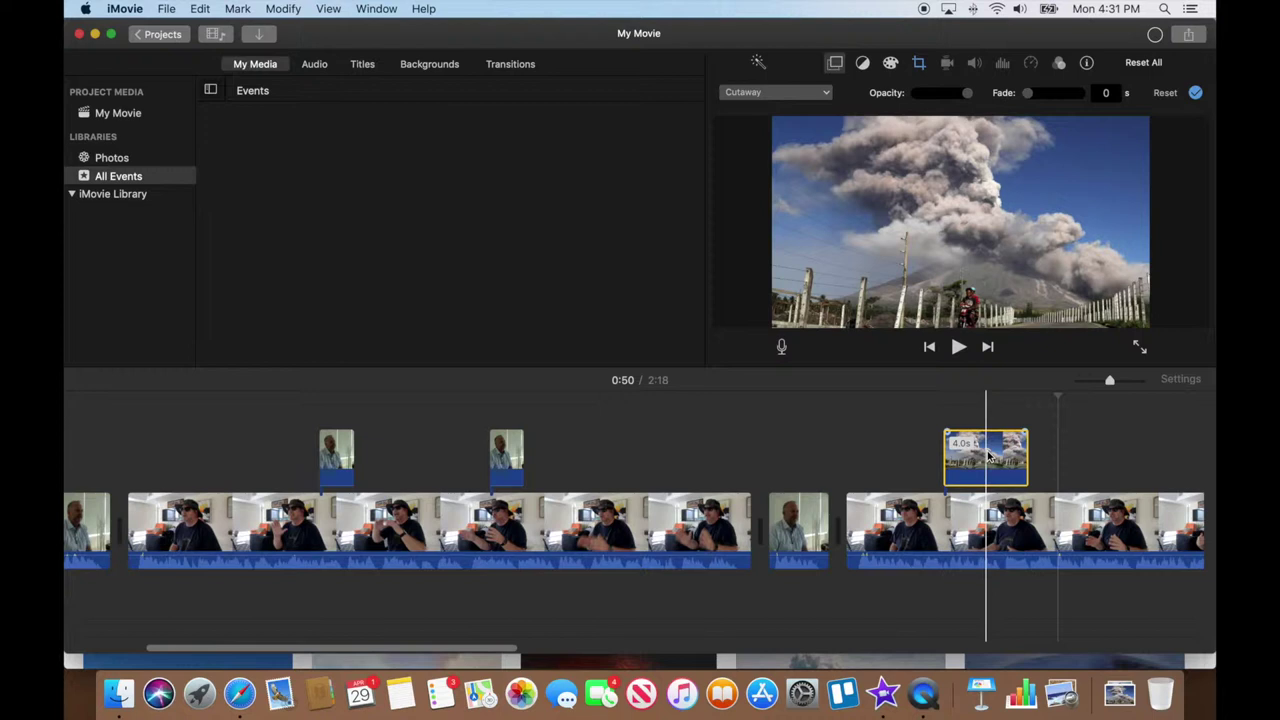
{"action": "left_click", "coordinate": [967, 457]}
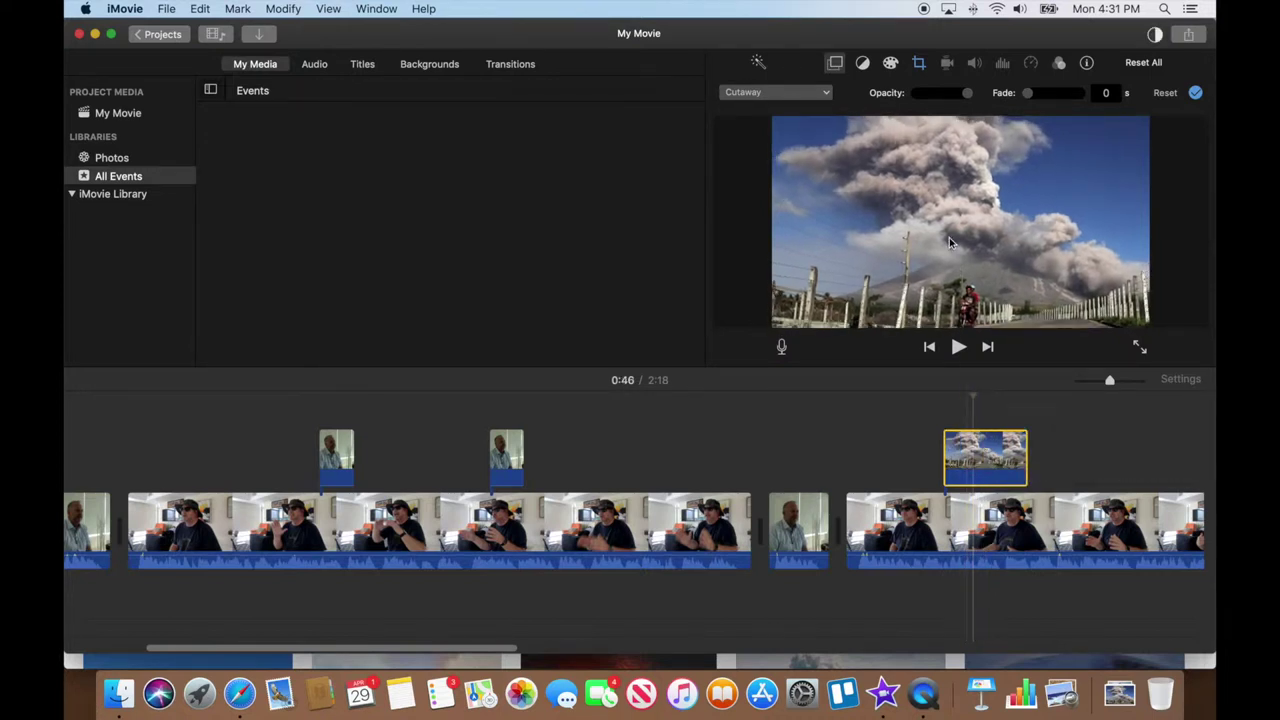
Apply Ken Burns to the cutaway, lowering both the start and end frames slightly
{"action": "left_click", "coordinate": [918, 64]}
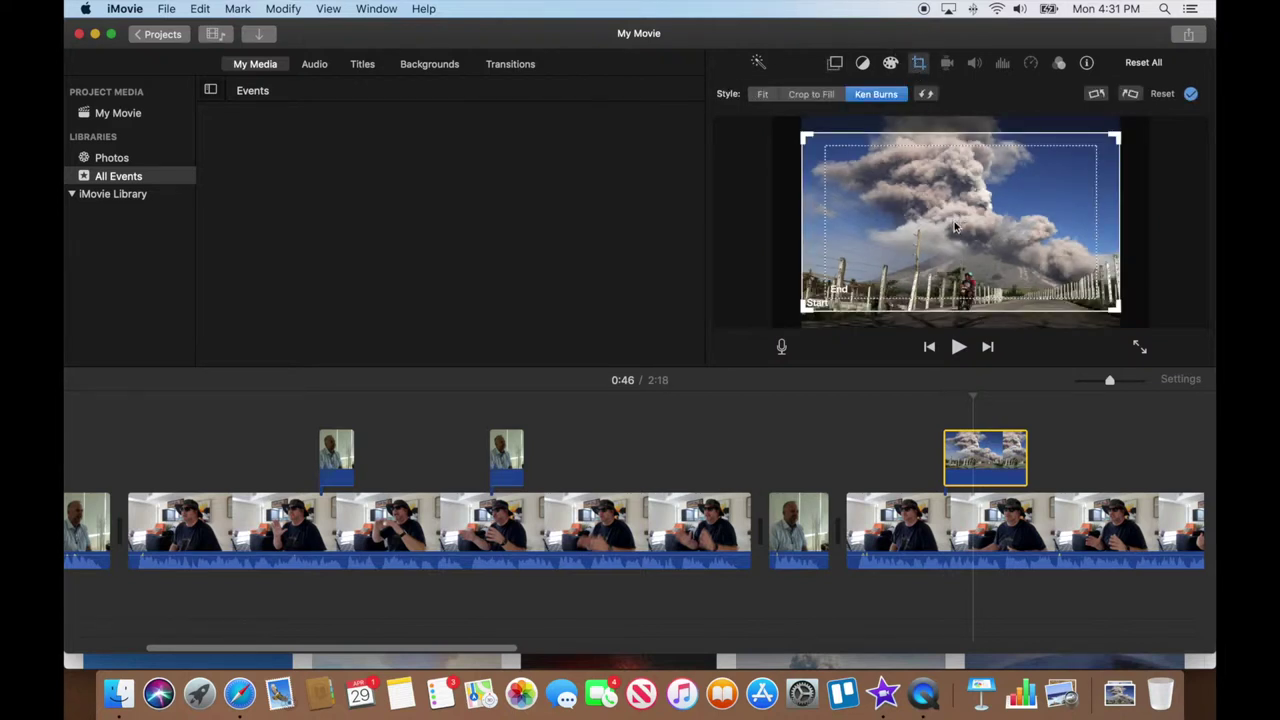
{"action": "left_click_drag", "start_coordinate": [1105, 206], "coordinate": [1106, 221]}
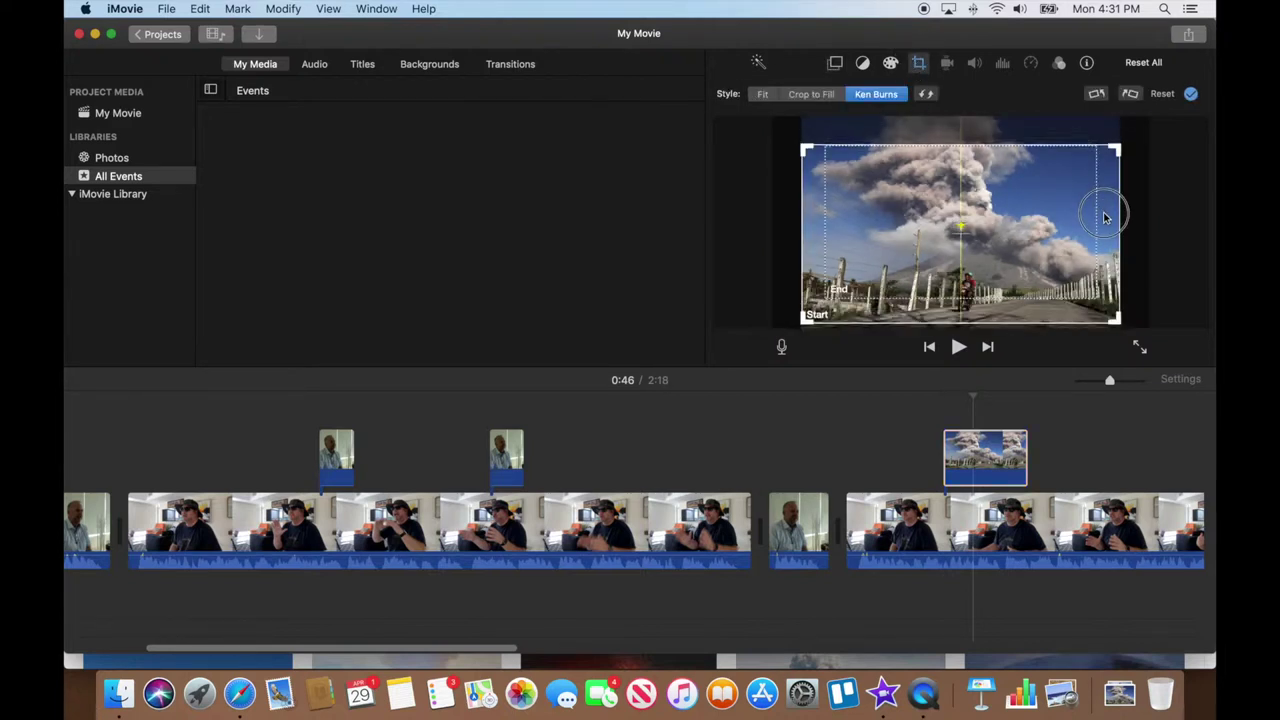
{"action": "left_click", "coordinate": [884, 287]}
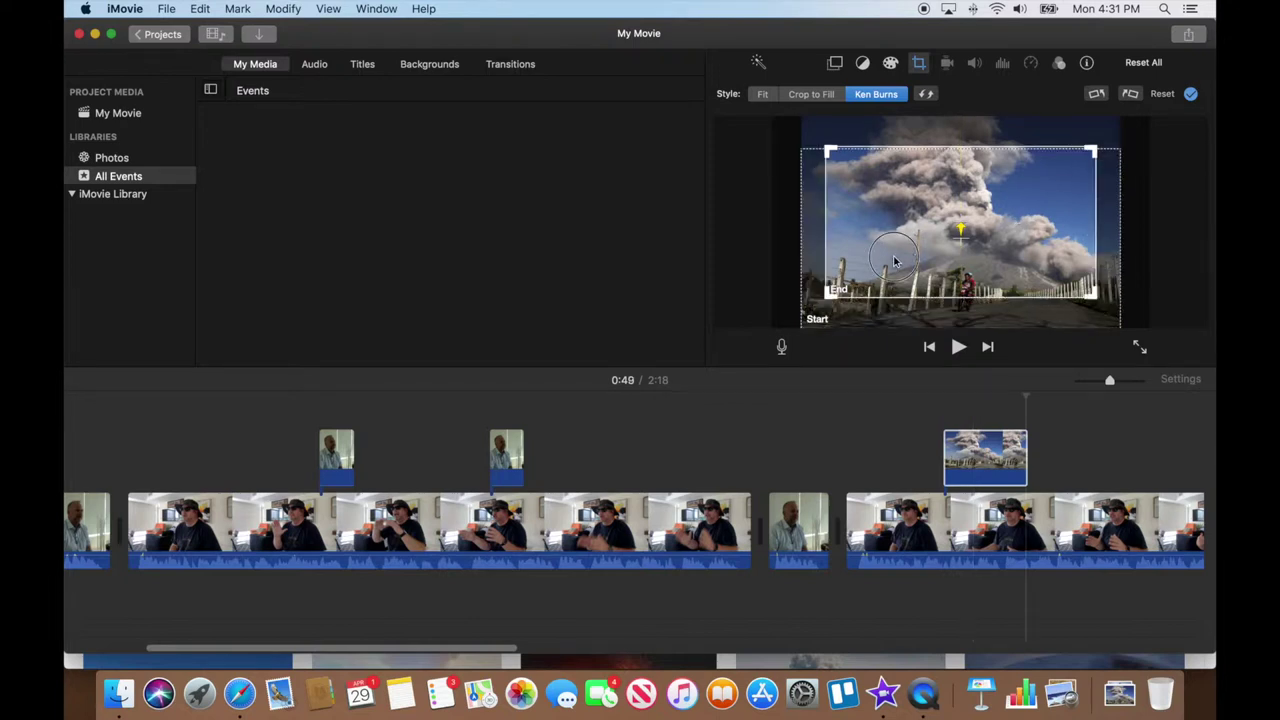
{"action": "left_click_drag", "start_coordinate": [895, 260], "coordinate": [895, 278]}
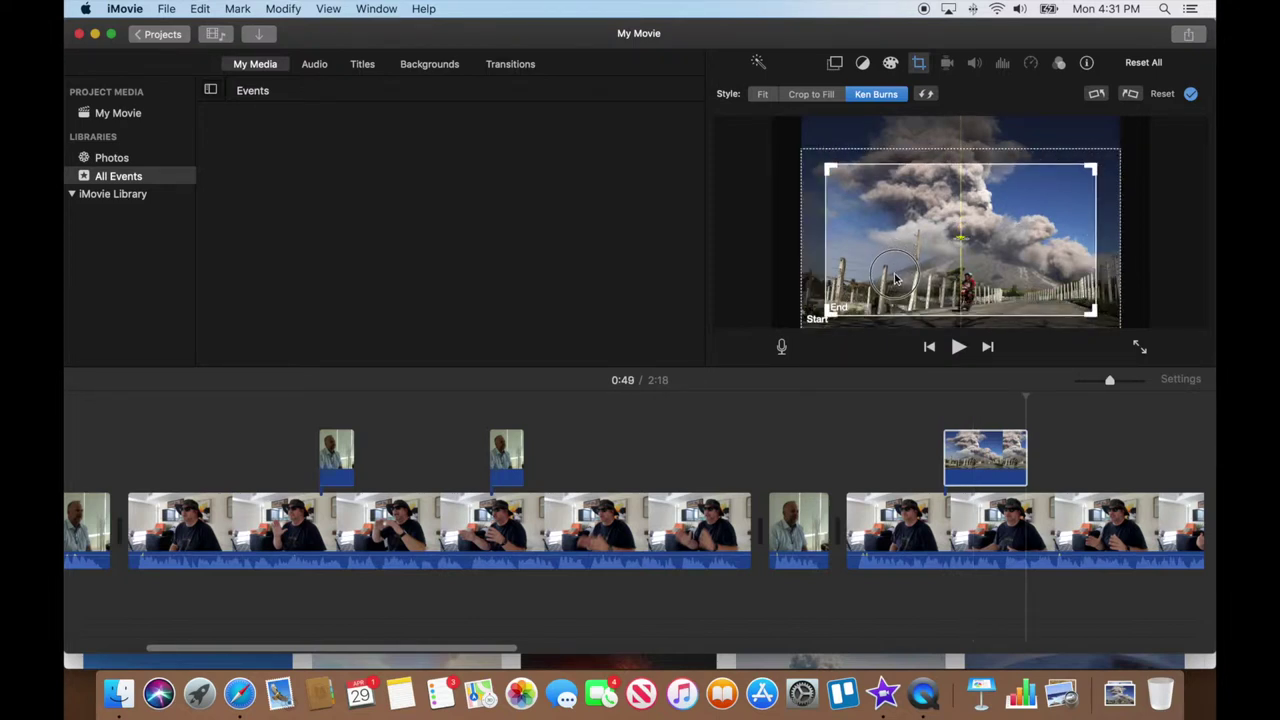
Preview the first cutaway from 0:44, then add the Bali-Volcano photo as a second cutaway
{"action": "left_click", "coordinate": [930, 441]}
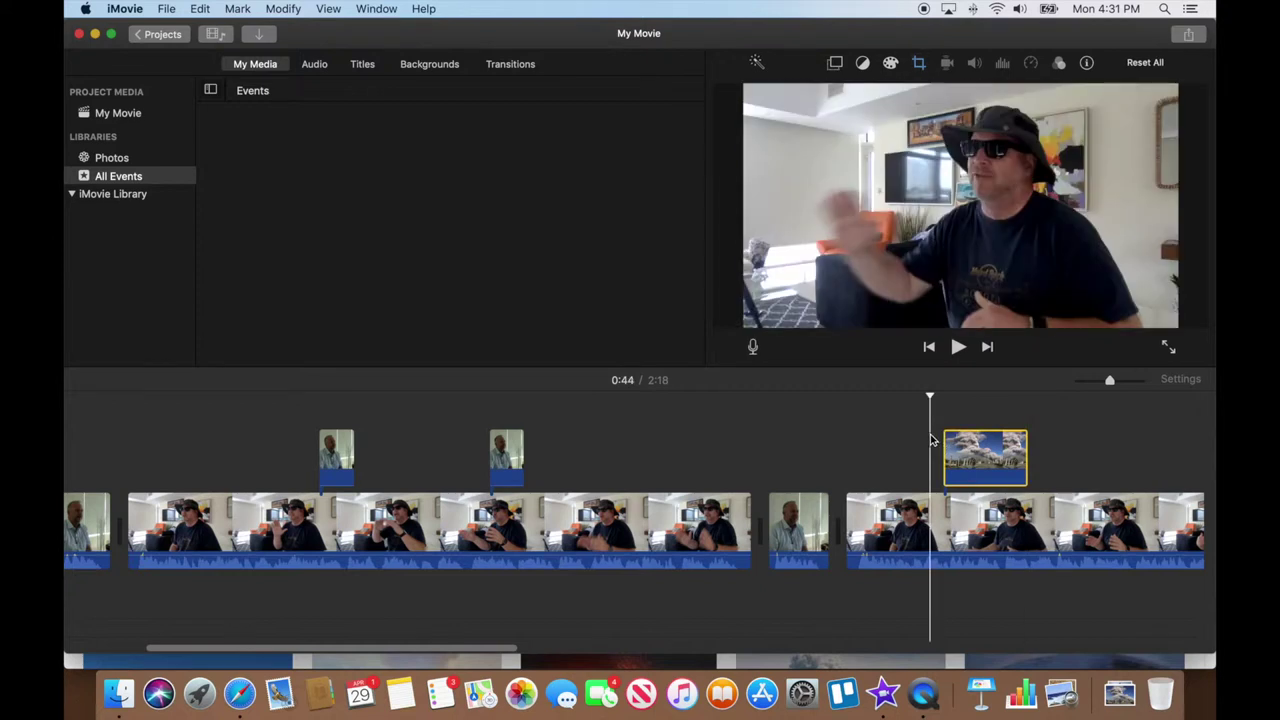
{"action": "key", "text": "space"}
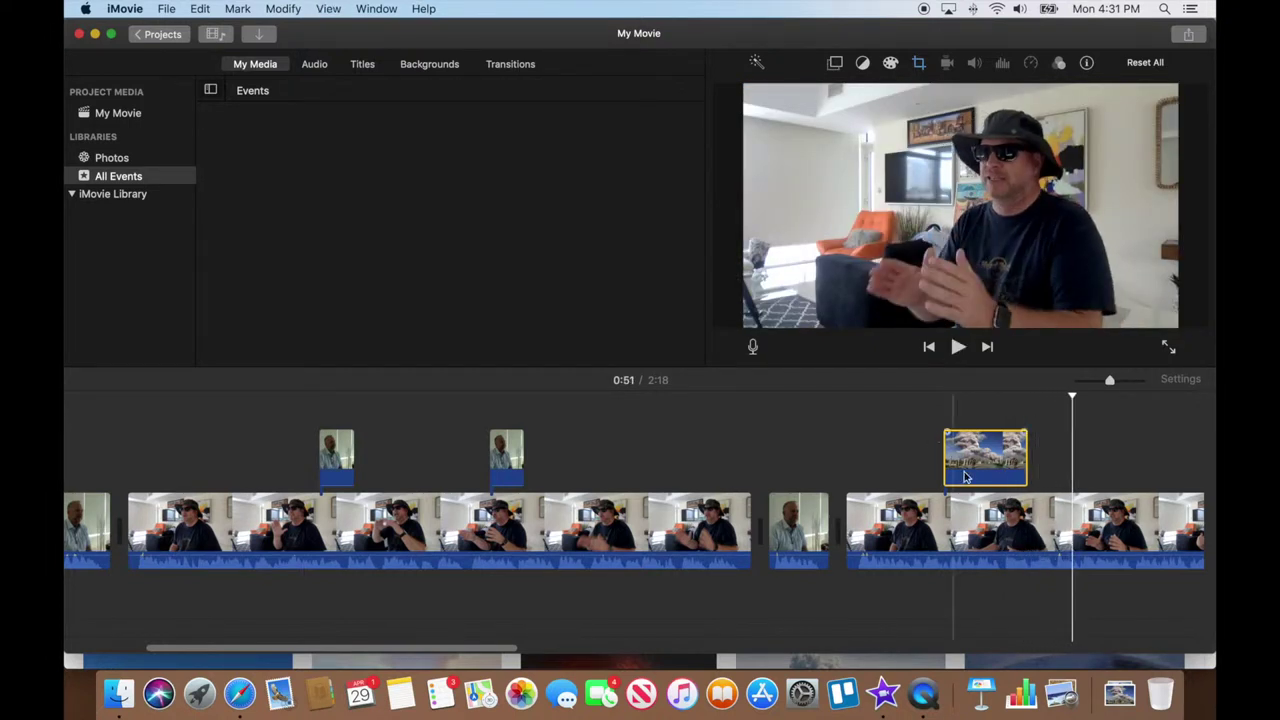
{"action": "left_click", "coordinate": [1120, 697]}
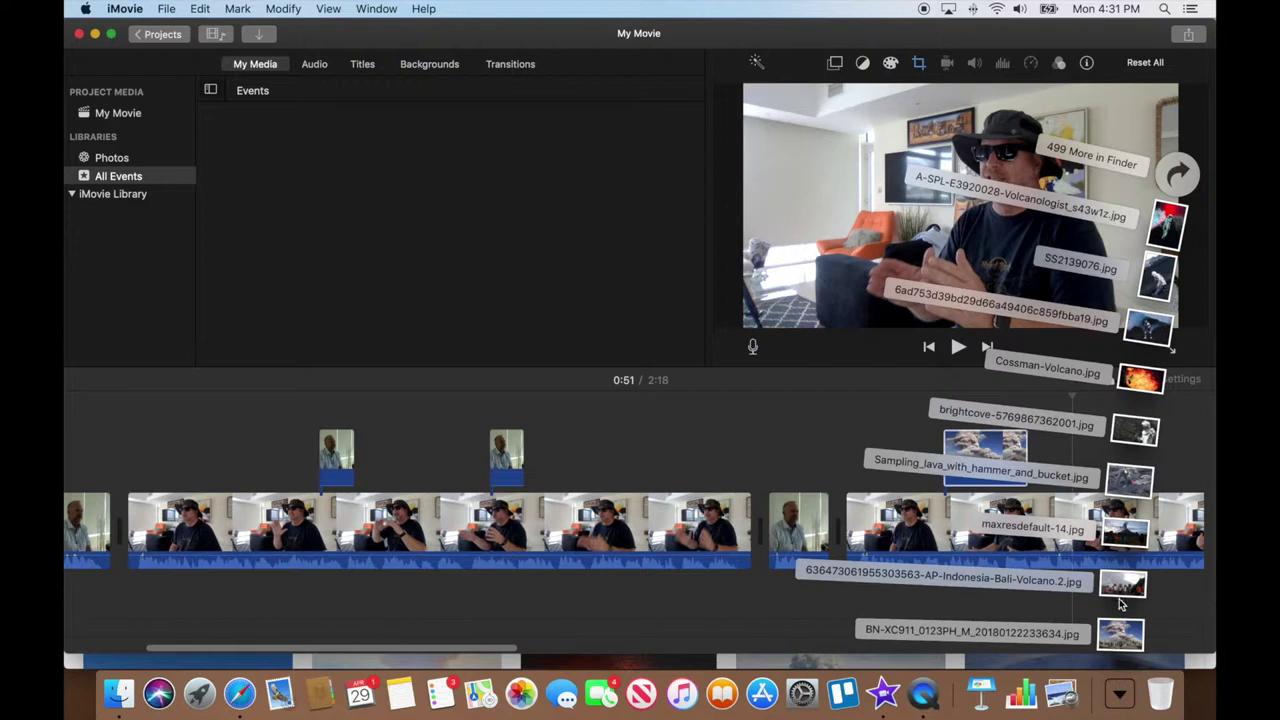
{"action": "left_click_drag", "start_coordinate": [1120, 590], "coordinate": [1078, 456]}
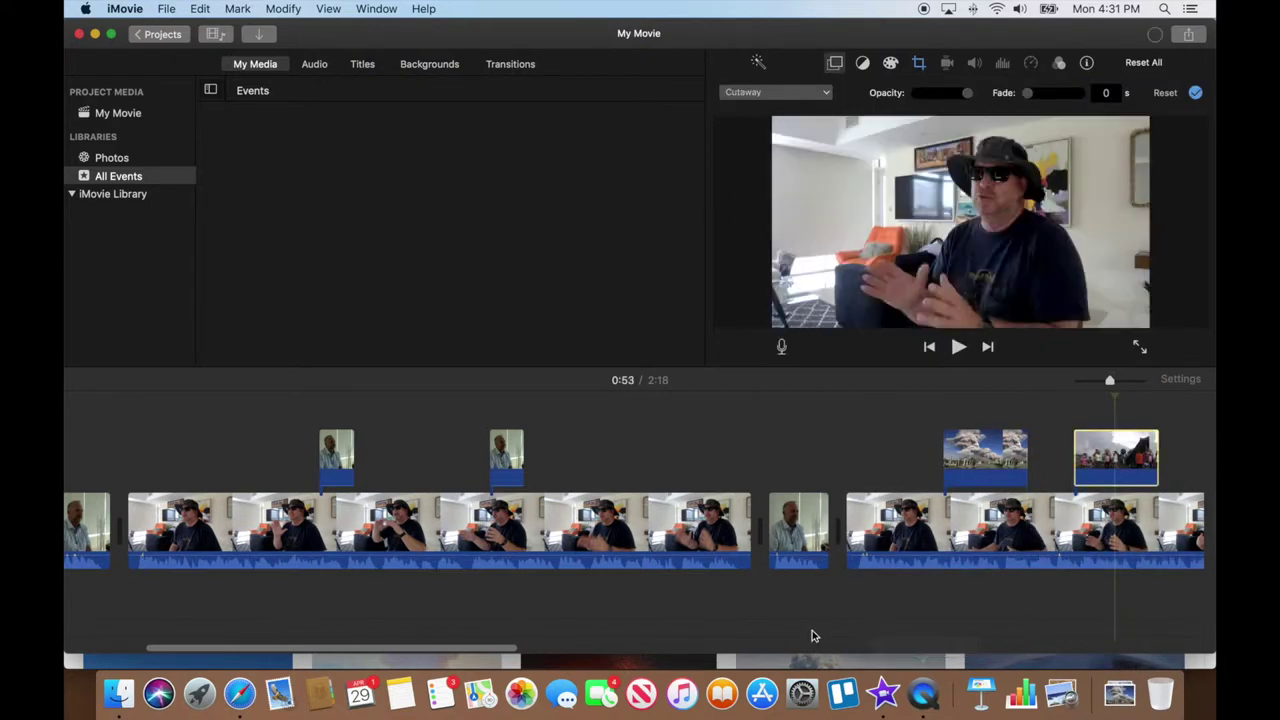
Add another volcano photo as a third cutaway above the interview
{"action": "left_click_drag", "start_coordinate": [475, 645], "coordinate": [661, 645]}
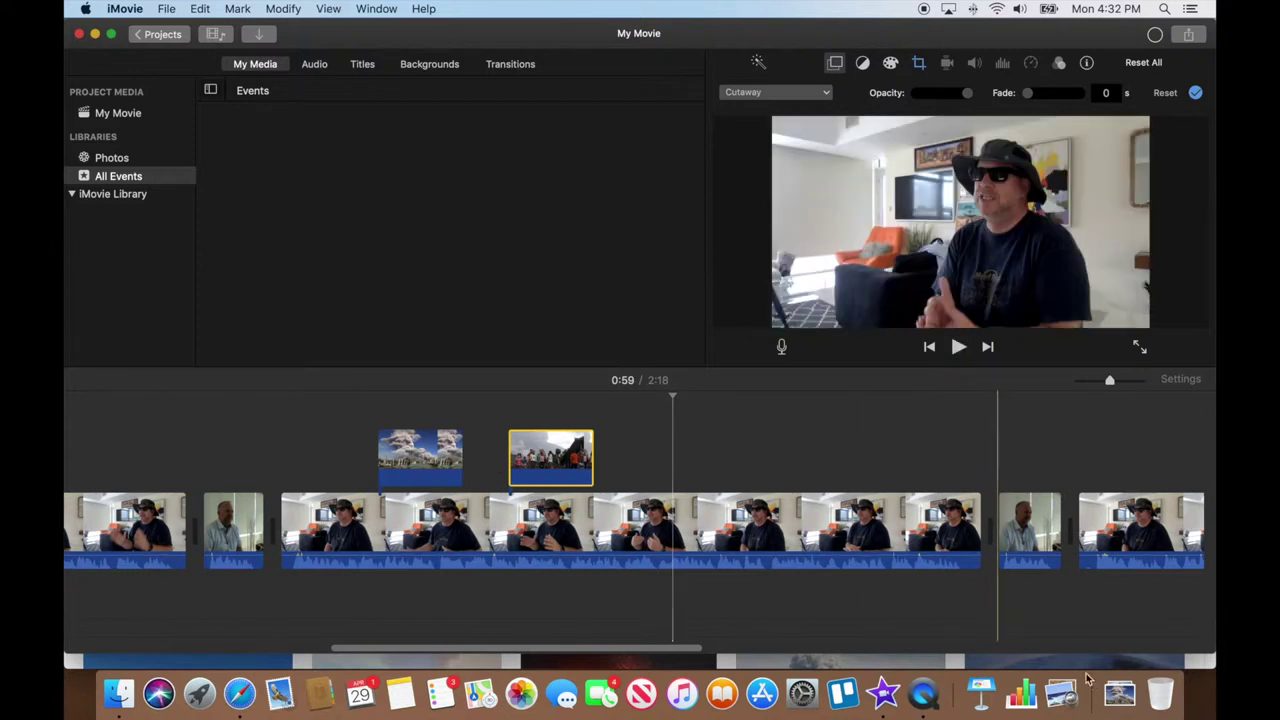
{"action": "left_click", "coordinate": [1116, 703]}
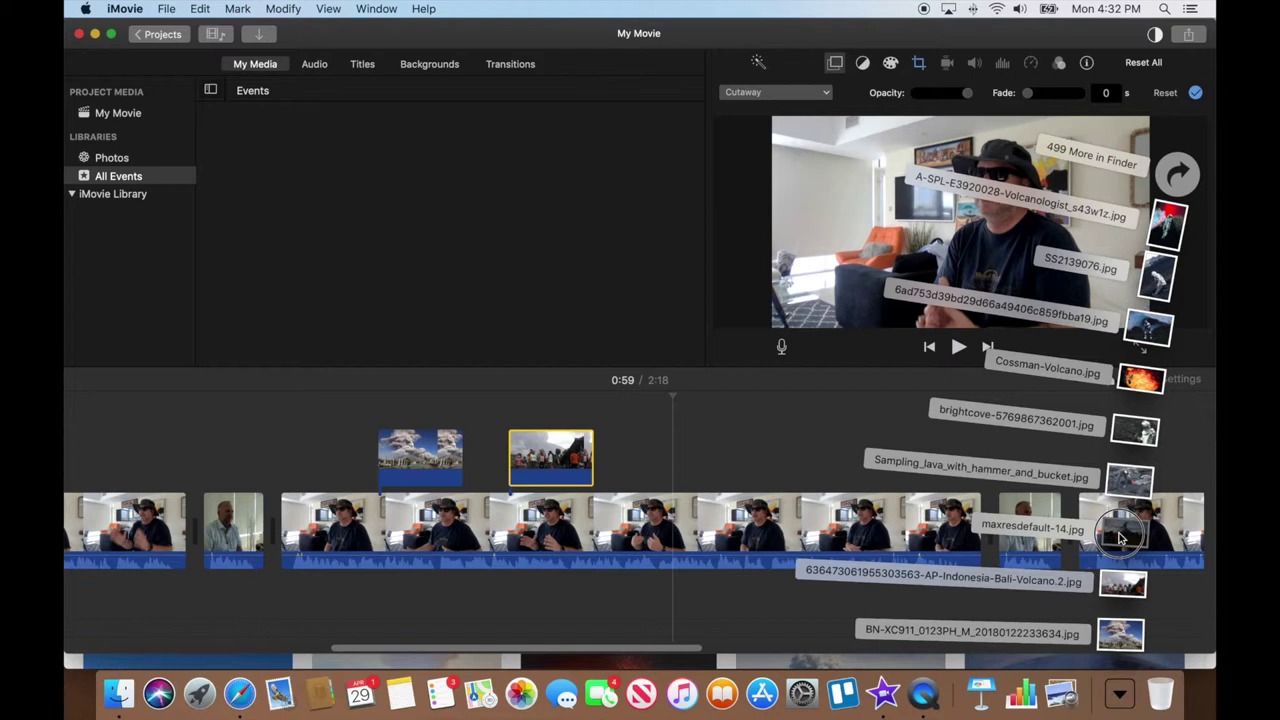
{"action": "left_click_drag", "start_coordinate": [1120, 537], "coordinate": [674, 458]}
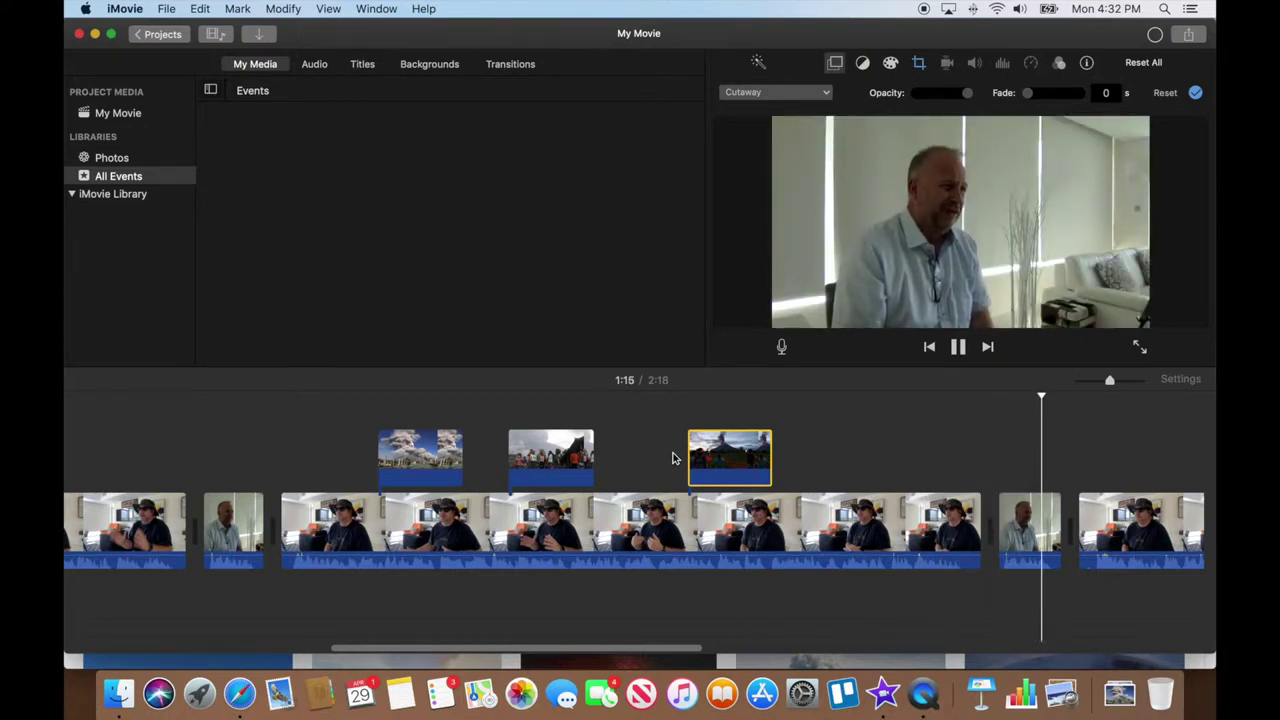
Stop at 1:19, add the astronaut photo as a cutaway there, and preview it
{"action": "left_click_drag", "start_coordinate": [677, 649], "coordinate": [843, 667]}
{"action": "key", "text": "space"}
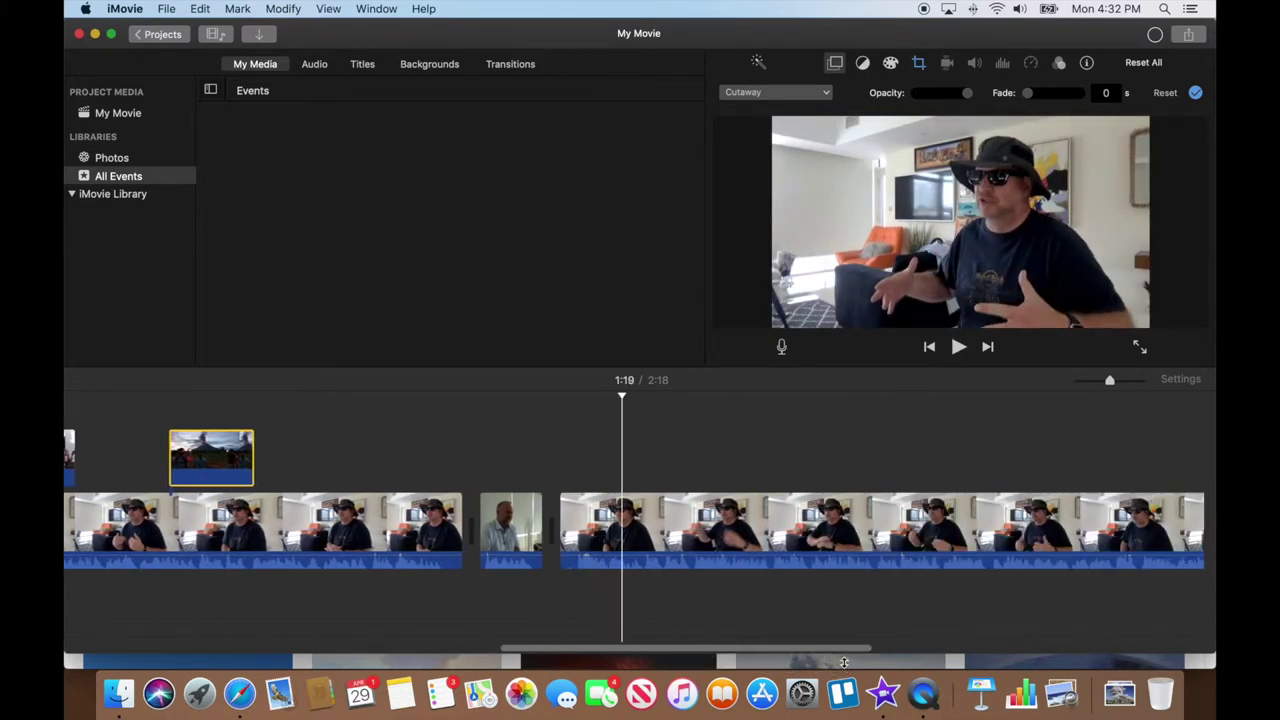
{"action": "left_click", "coordinate": [1136, 706]}
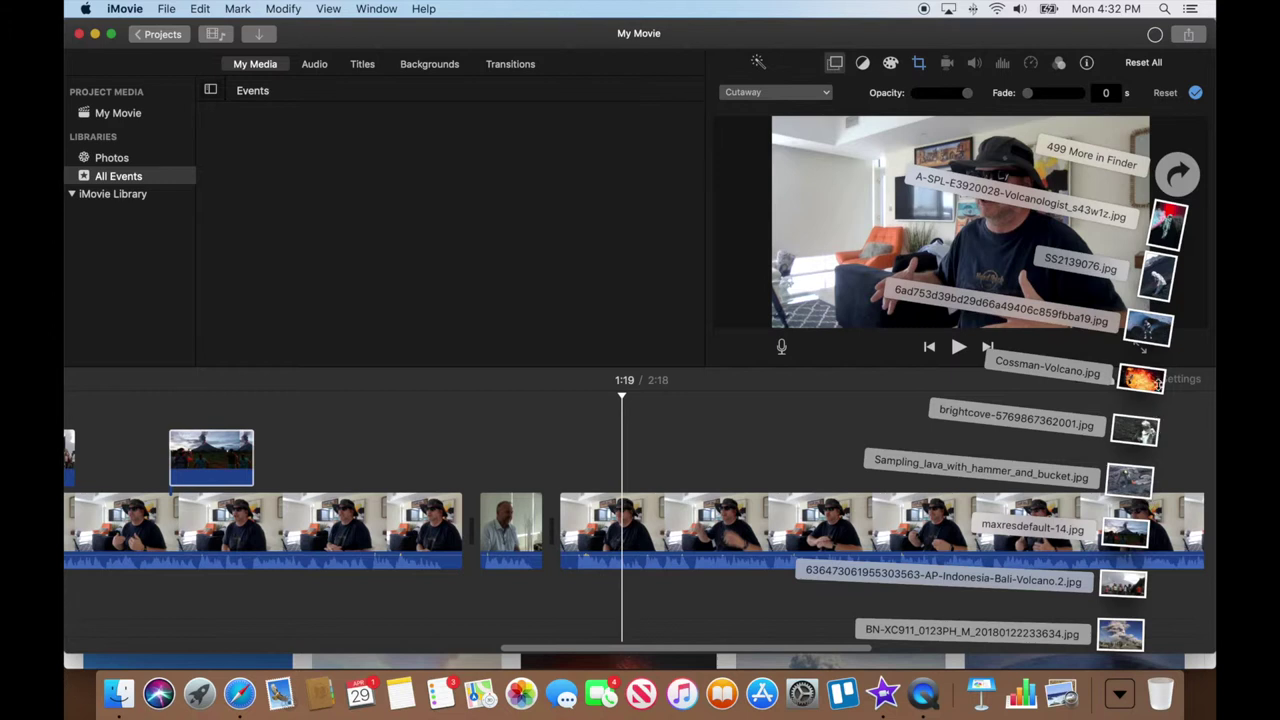
{"action": "left_click_drag", "start_coordinate": [1166, 228], "coordinate": [626, 456]}
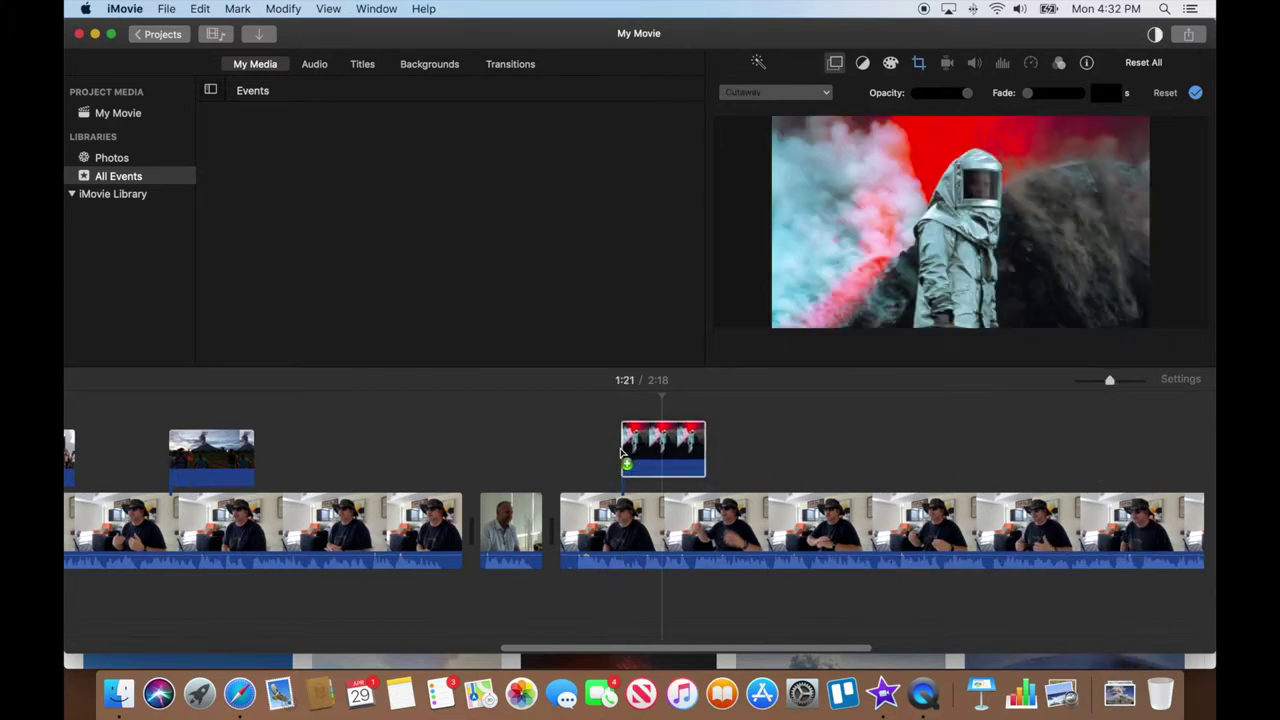
{"action": "key", "text": "space"}
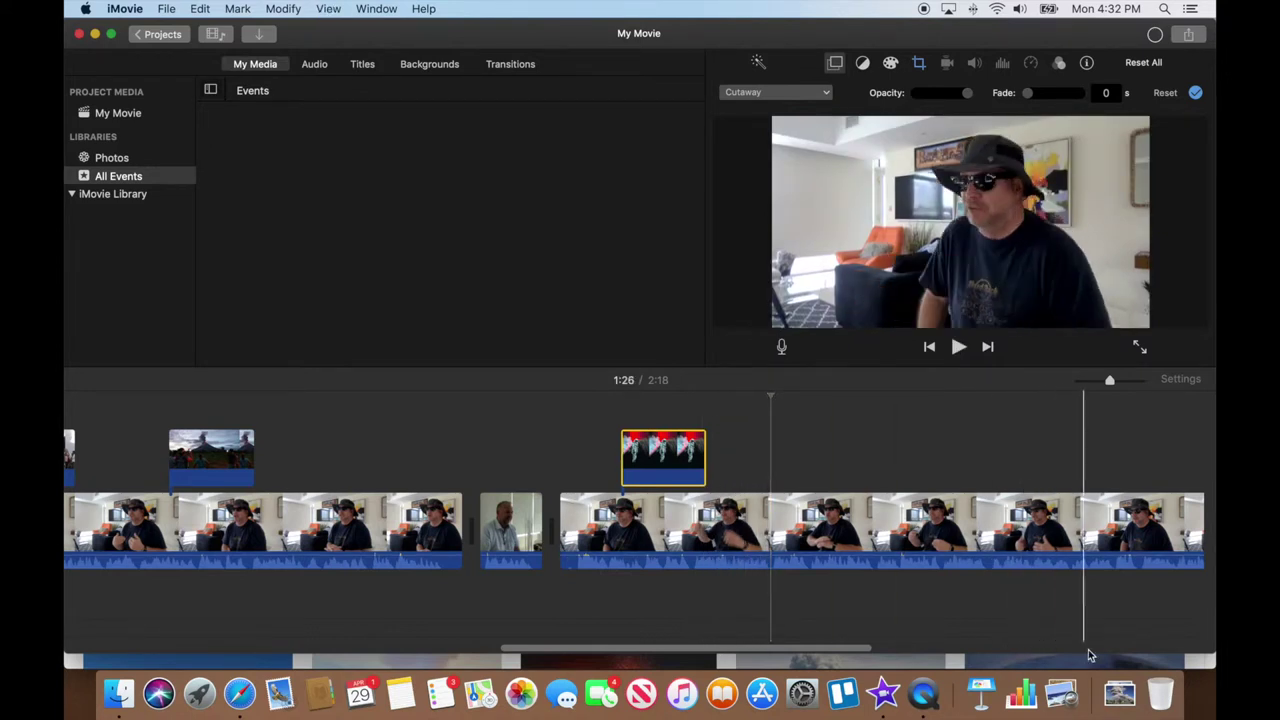
Place the Cossman-Volcano fire photo above the interview right after the astronaut cutaway
{"action": "left_click", "coordinate": [1120, 693]}
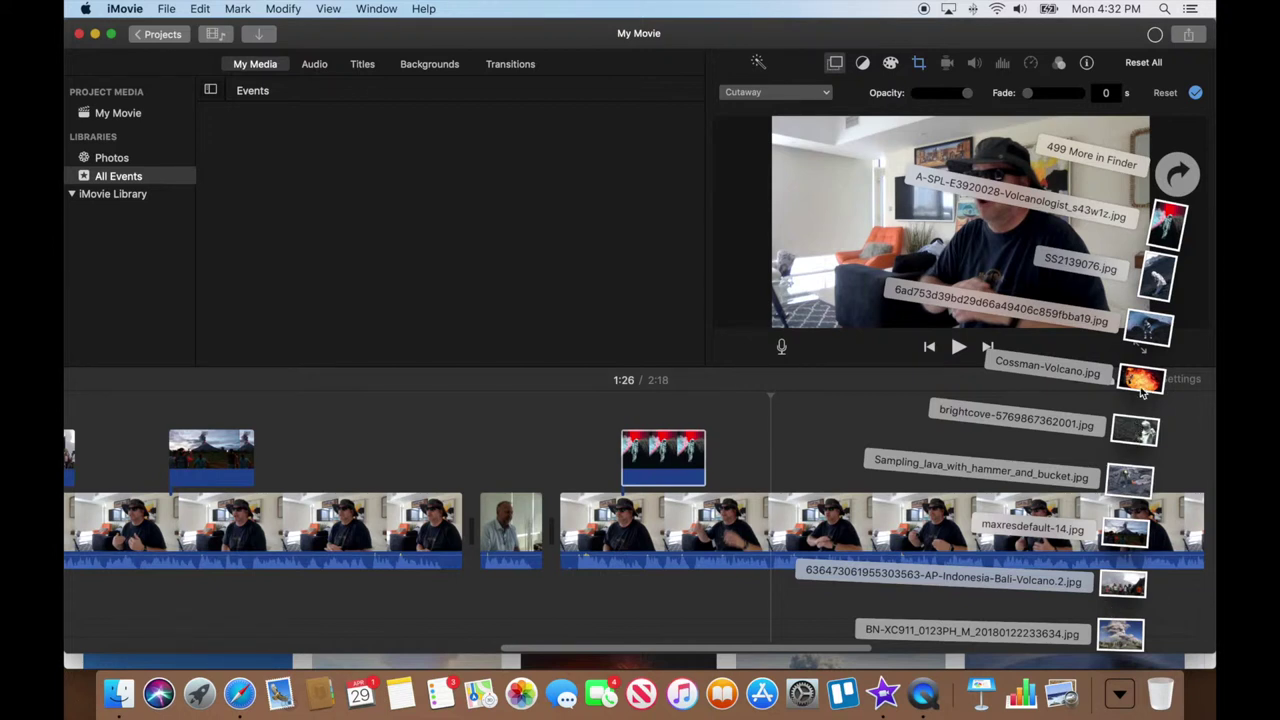
{"action": "left_click_drag", "start_coordinate": [1142, 393], "coordinate": [760, 458]}
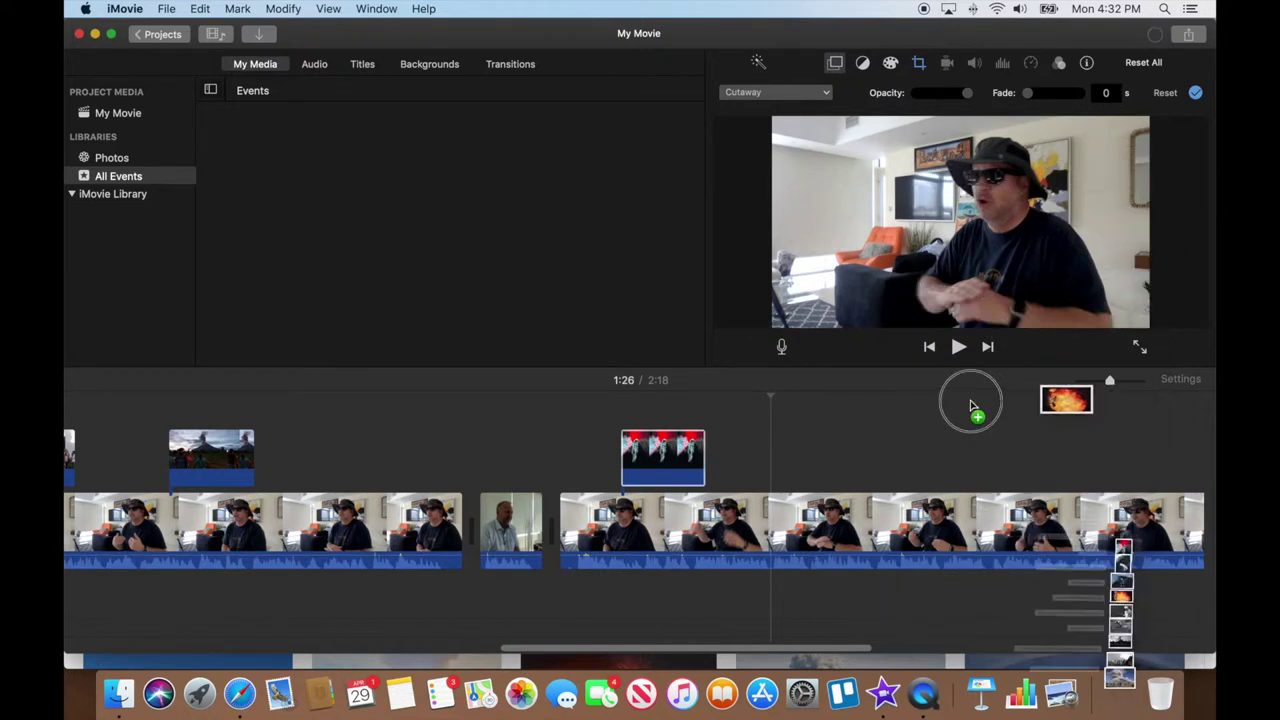
{"action": "left_click", "coordinate": [739, 463]}
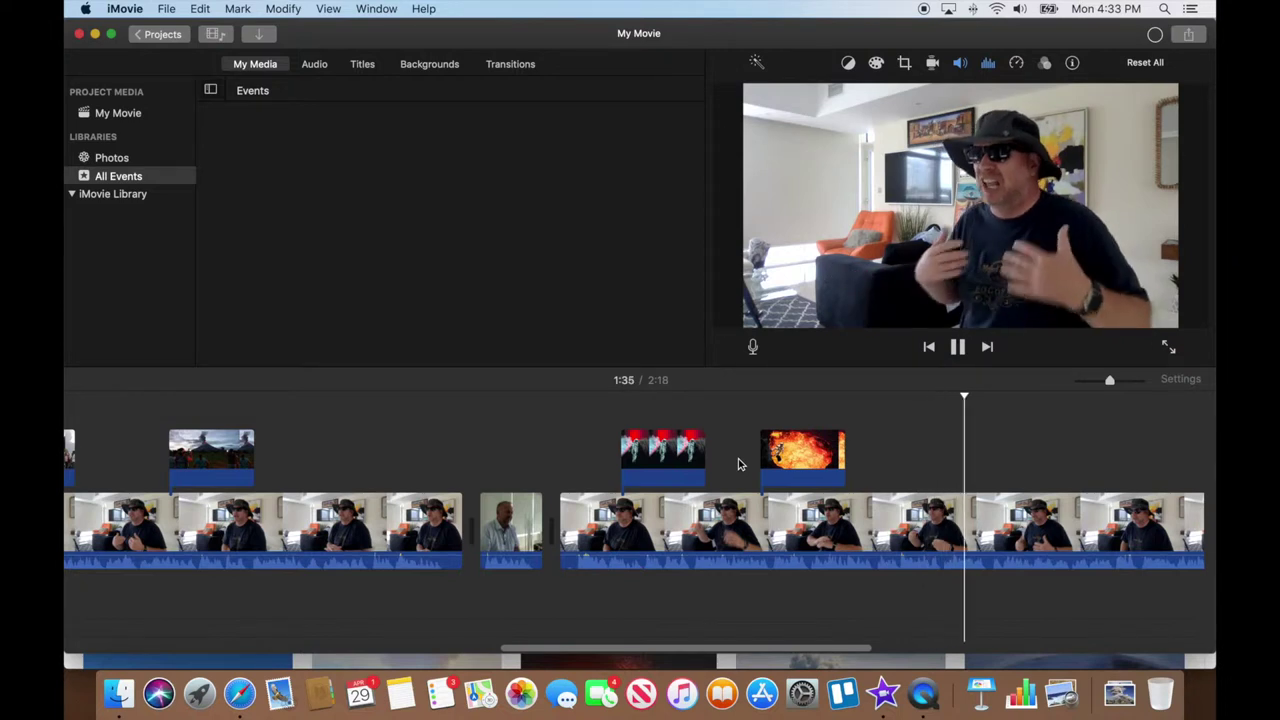
Add the lava-sampling photo and another volcano photo after the fire cutaway, then preview
{"action": "left_click", "coordinate": [1122, 694]}
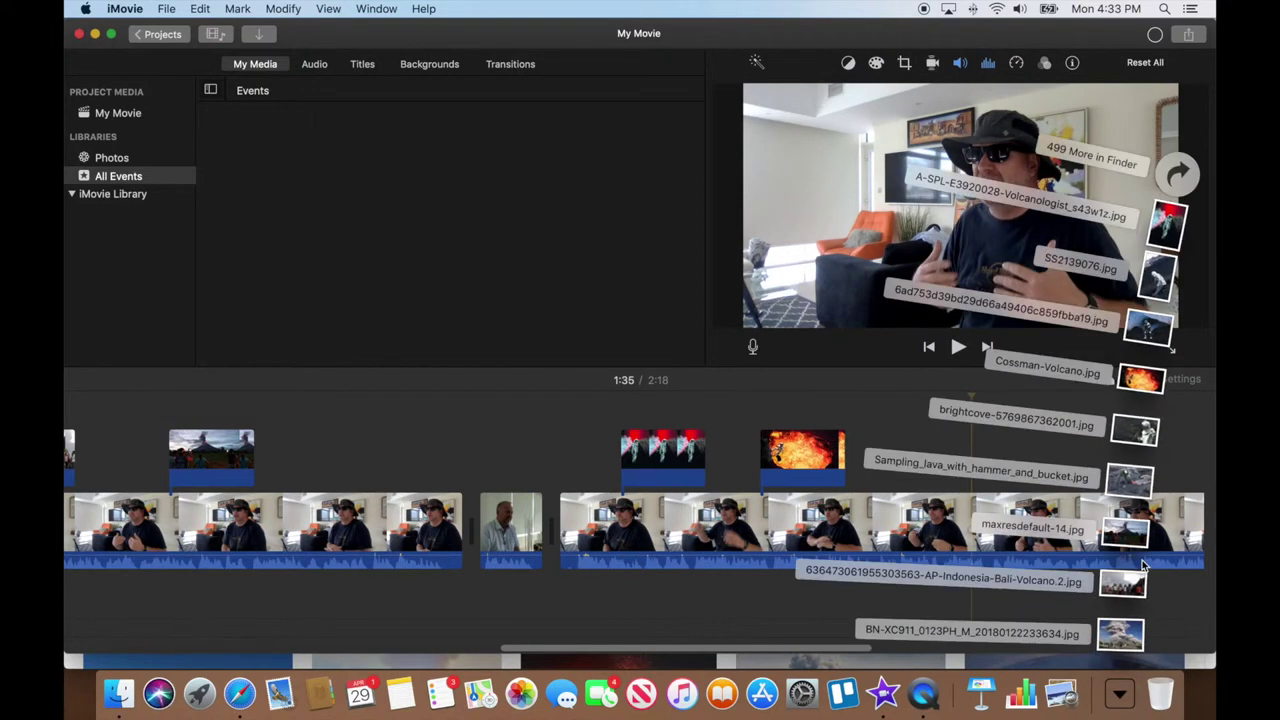
{"action": "mouse_move", "coordinate": [1137, 487]}
{"action": "left_mouse_down"}
{"action": "mouse_move", "coordinate": [1110, 457]}
{"action": "mouse_move", "coordinate": [1083, 457]}
{"action": "left_mouse_up"}
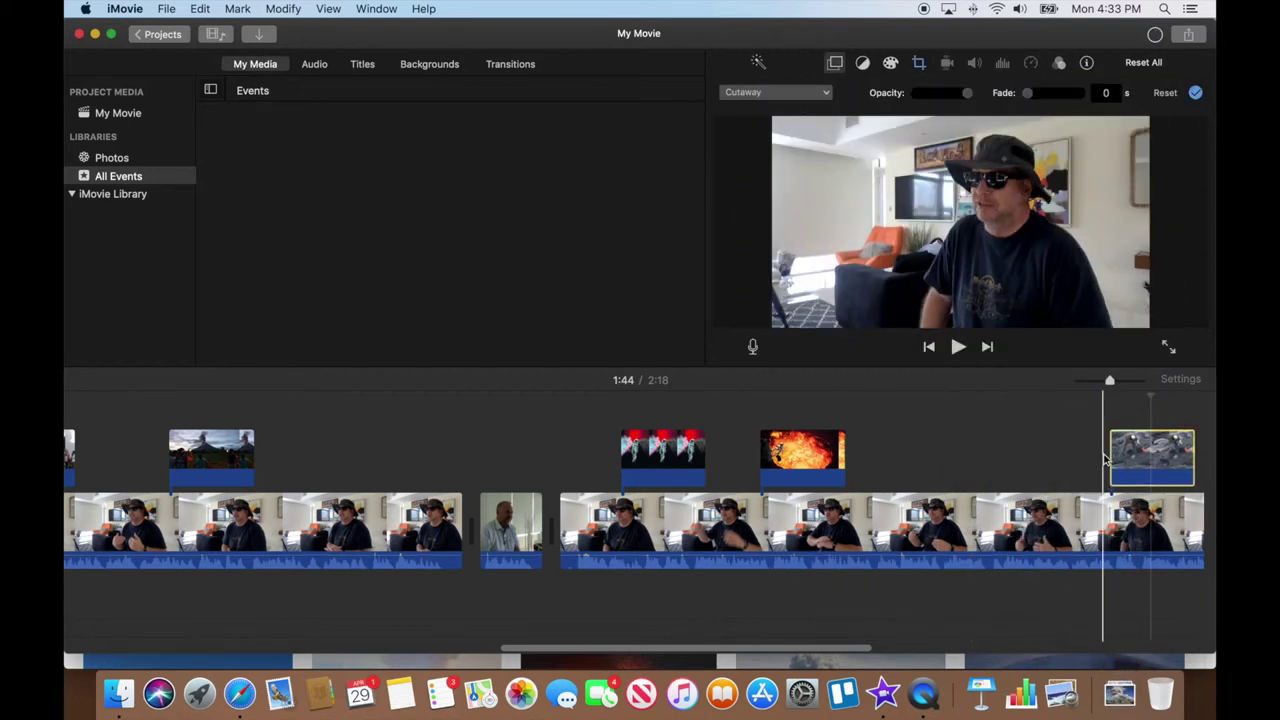
{"action": "left_click", "coordinate": [1122, 697]}
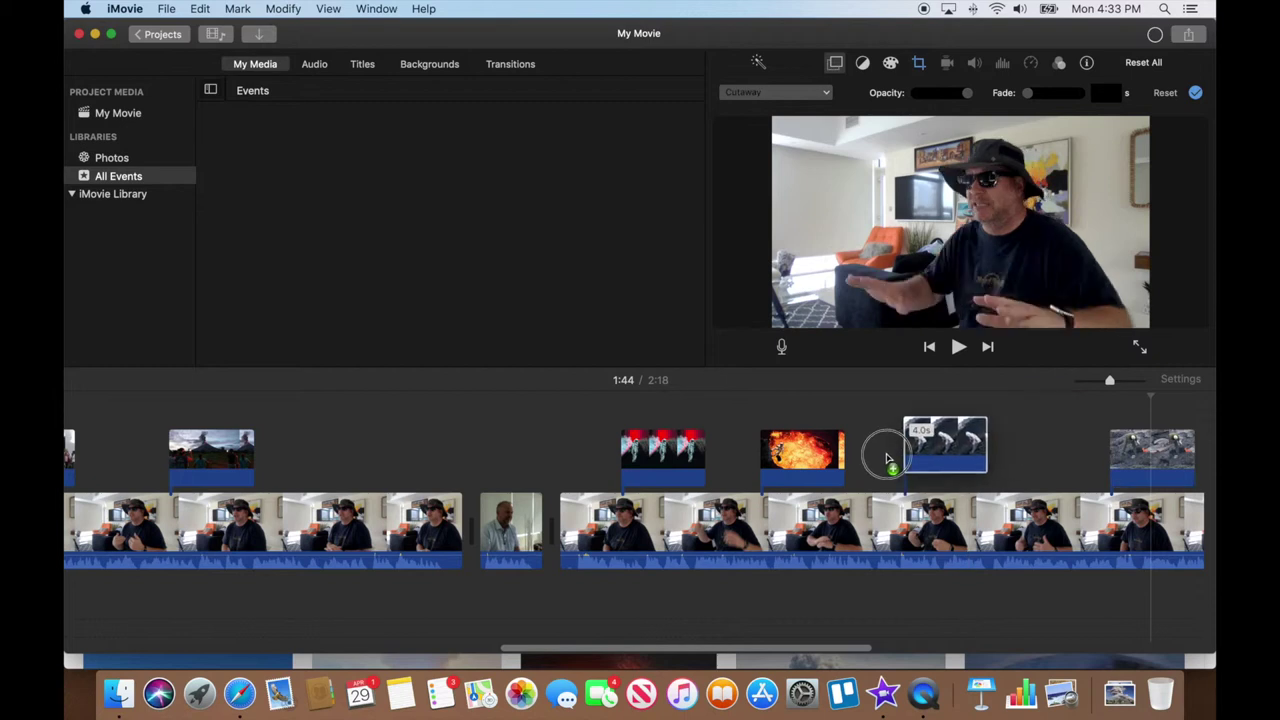
{"action": "left_click_drag", "start_coordinate": [1151, 293], "coordinate": [870, 457]}
{"action": "left_click", "coordinate": [868, 459]}
{"action": "key", "text": "space"}
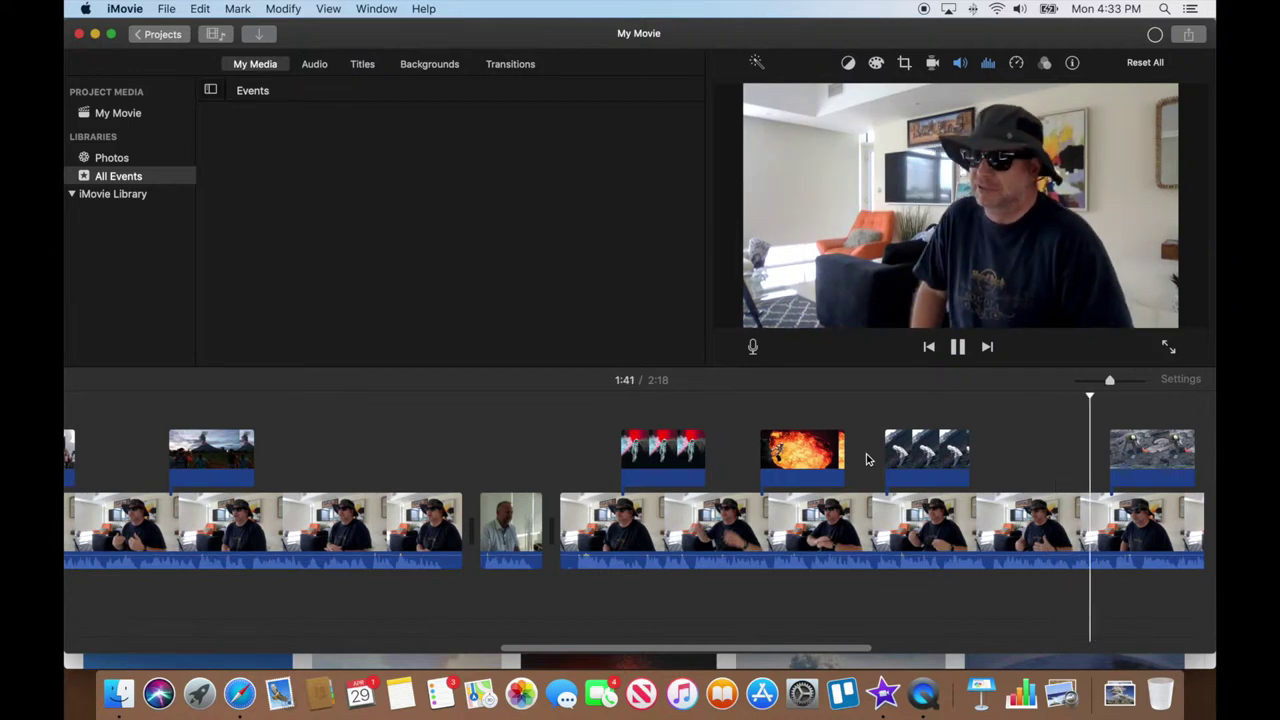
{"action": "key", "text": "space"}
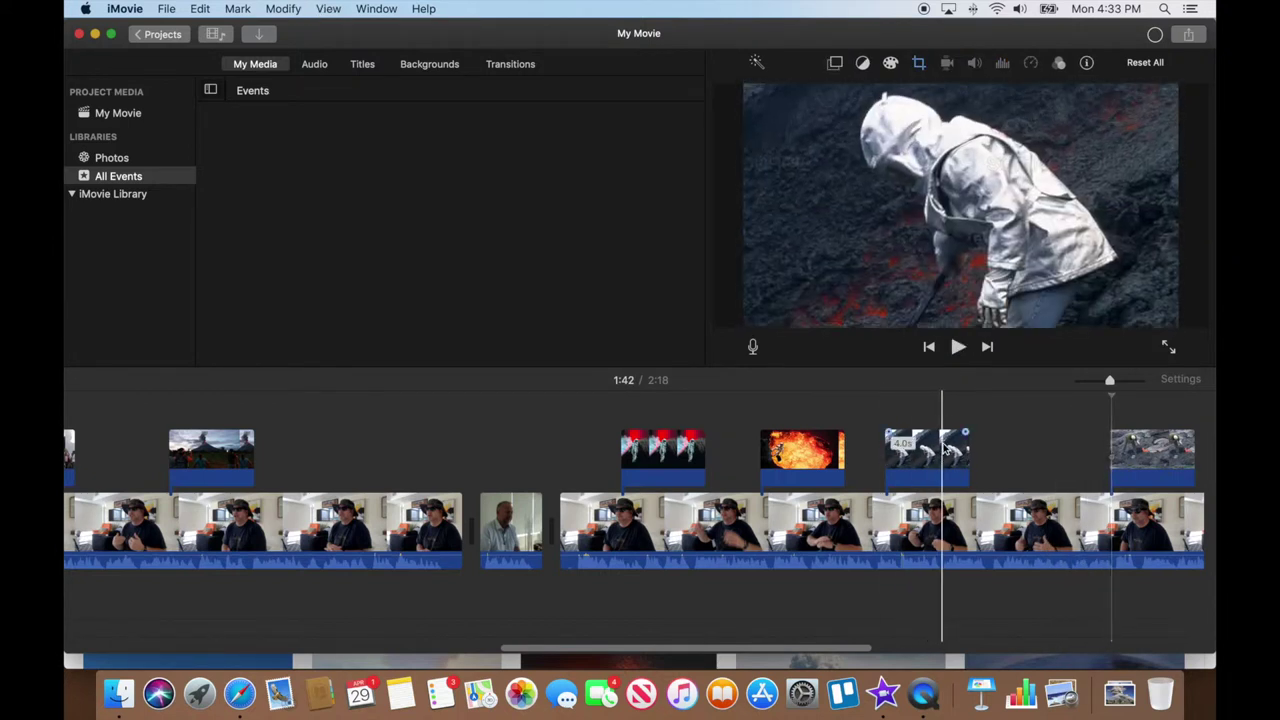
Replace the rejected cutaway with the heat-suited volcanologist photo and play from 1:32
{"action": "left_click", "coordinate": [944, 451]}
{"action": "key", "text": "Delete"}
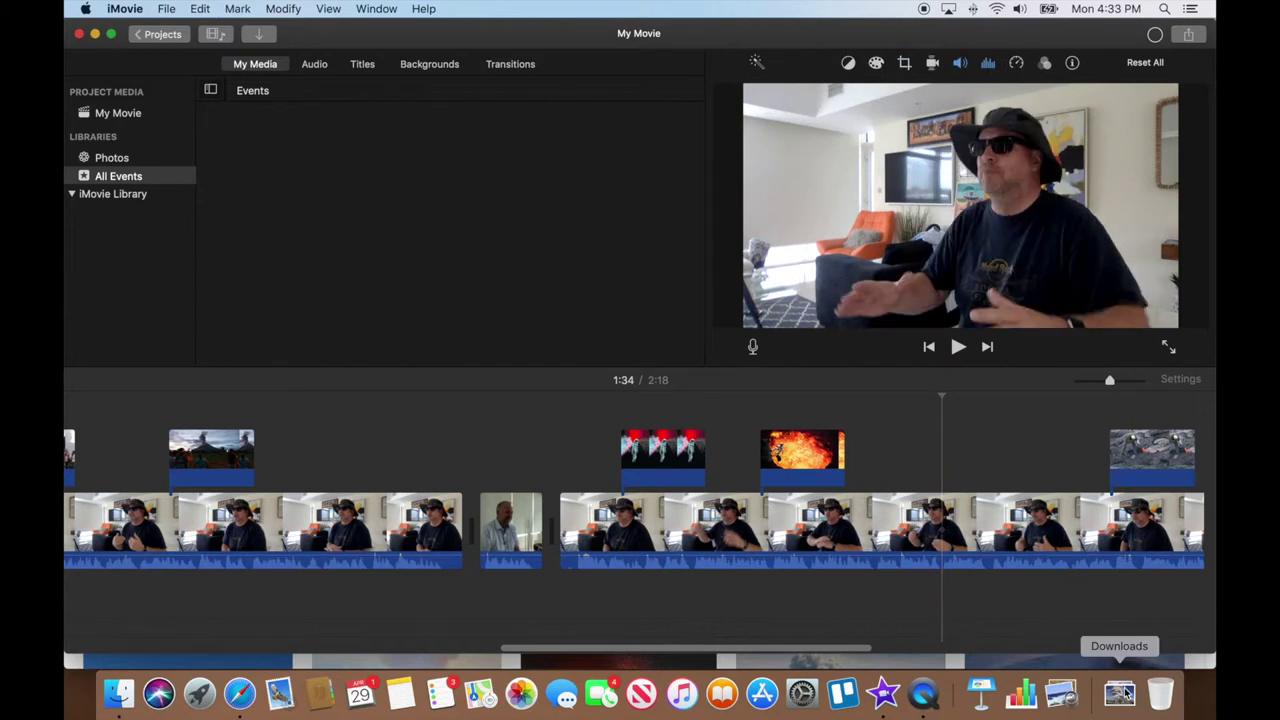
{"action": "left_click", "coordinate": [1120, 693]}
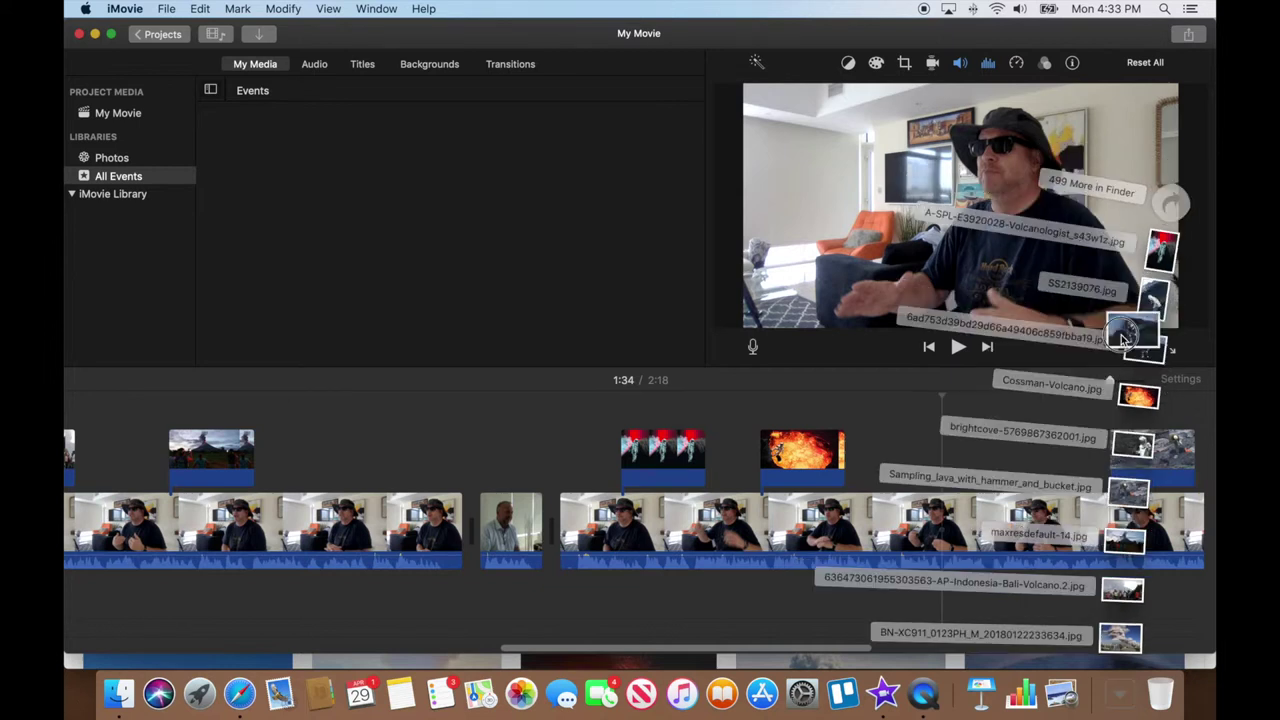
{"action": "left_click_drag", "start_coordinate": [1148, 330], "coordinate": [950, 450]}
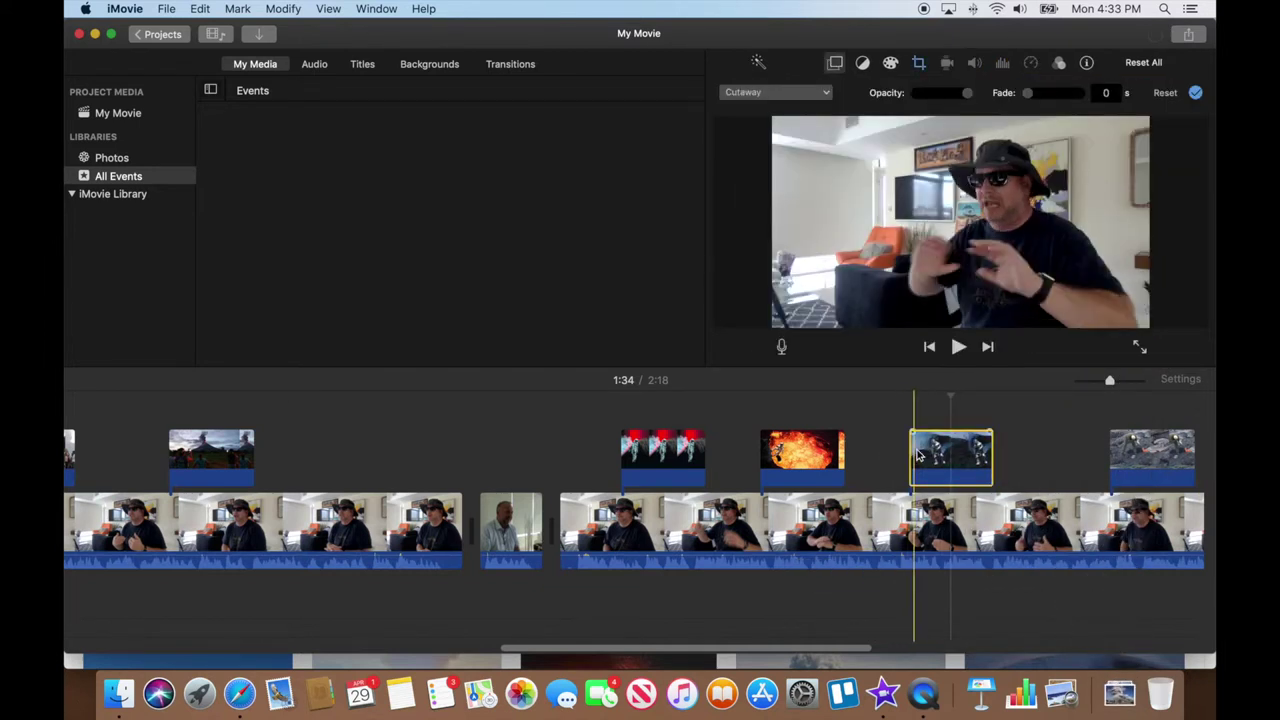
{"action": "left_click", "coordinate": [899, 455]}
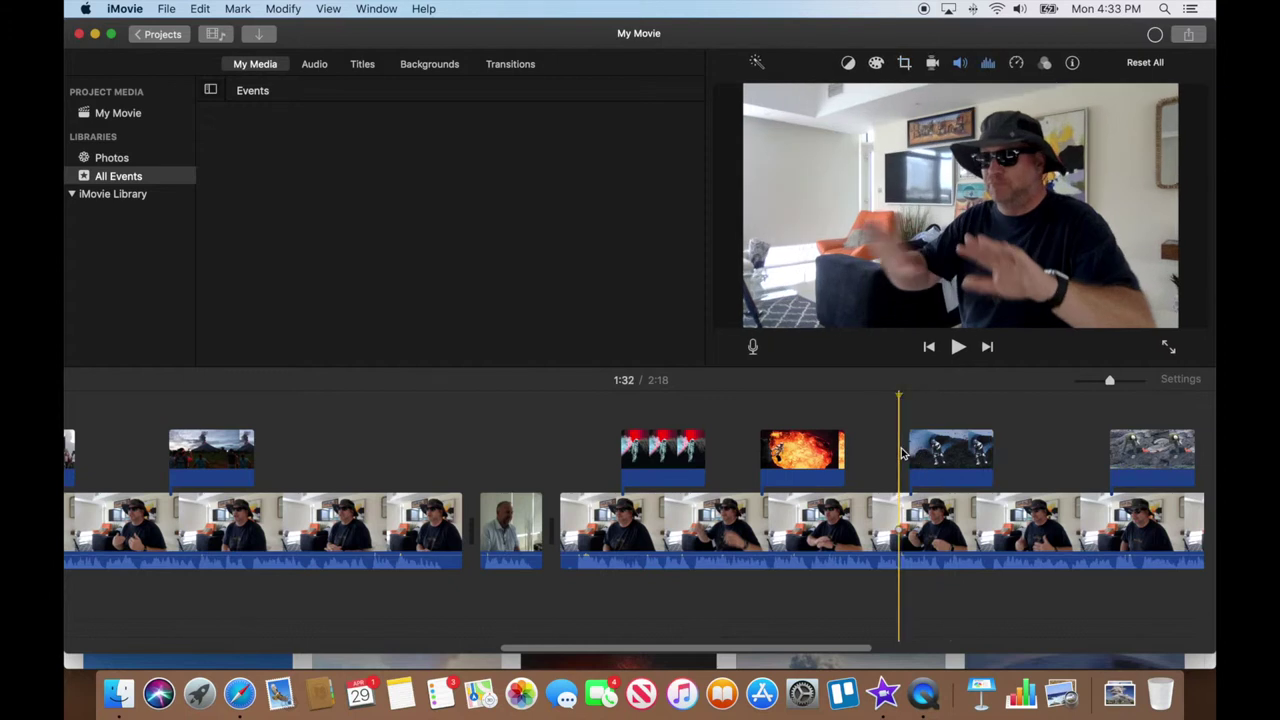
{"action": "key", "text": "space"}
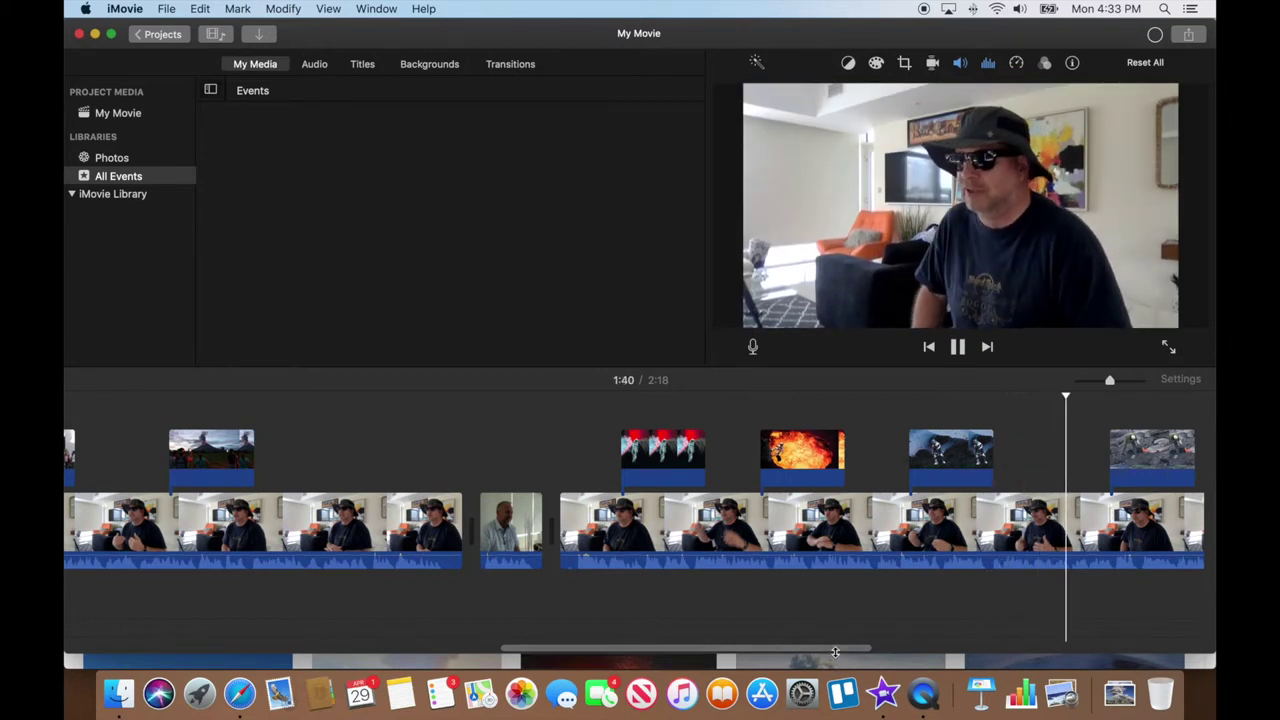
Slide the lava-sampling cutaway later in the interview, then preview to 2:11
{"action": "left_click_drag", "start_coordinate": [835, 652], "coordinate": [1002, 652]}
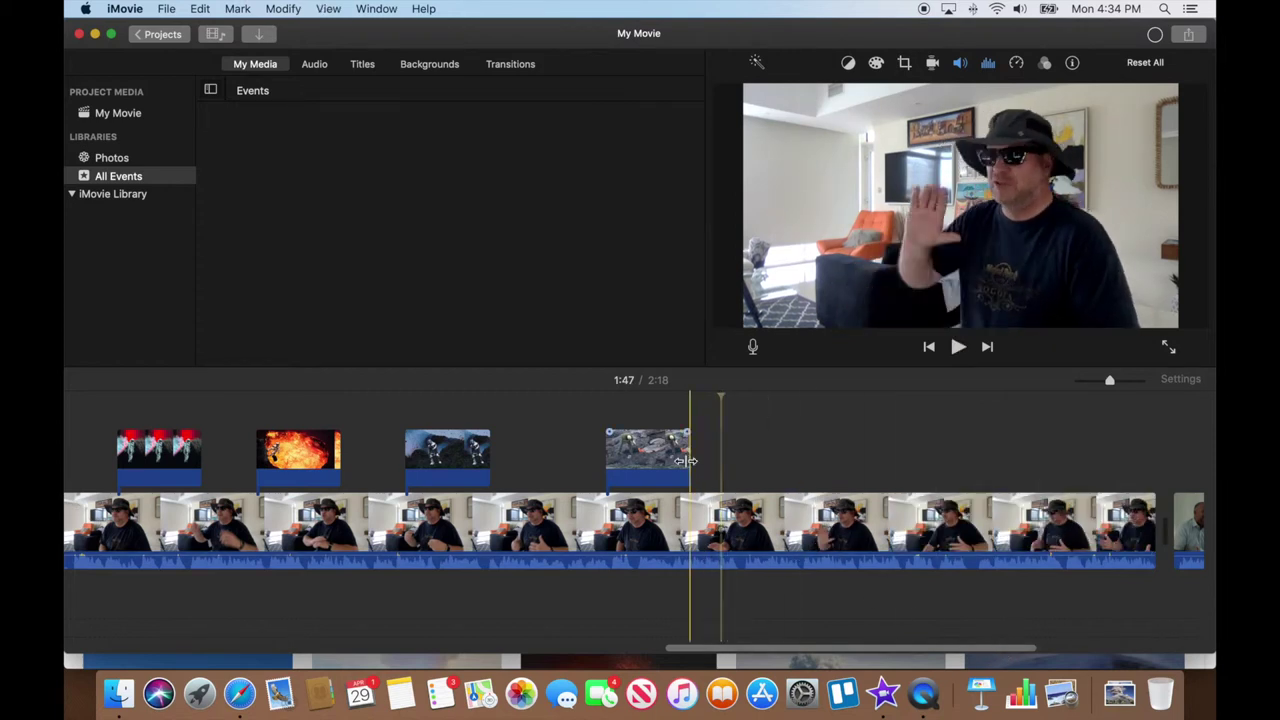
{"action": "left_click_drag", "start_coordinate": [663, 457], "coordinate": [757, 458]}
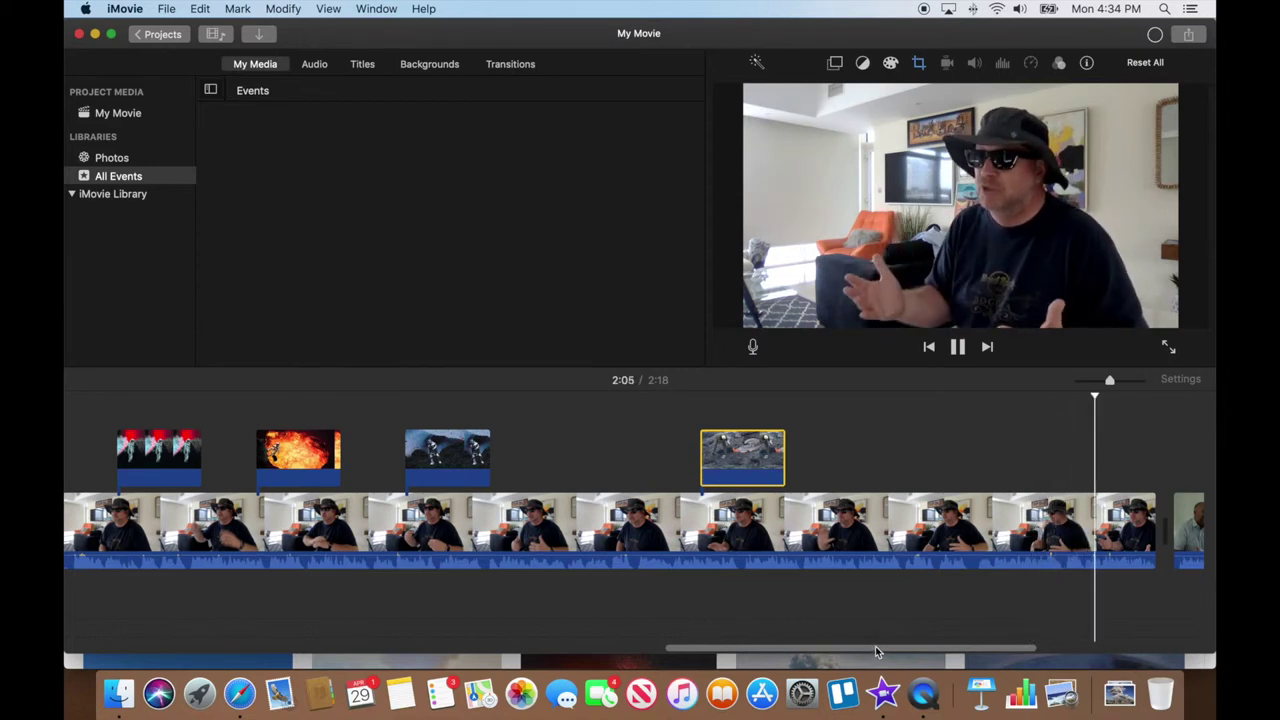
{"action": "left_click_drag", "start_coordinate": [875, 648], "coordinate": [997, 650]}
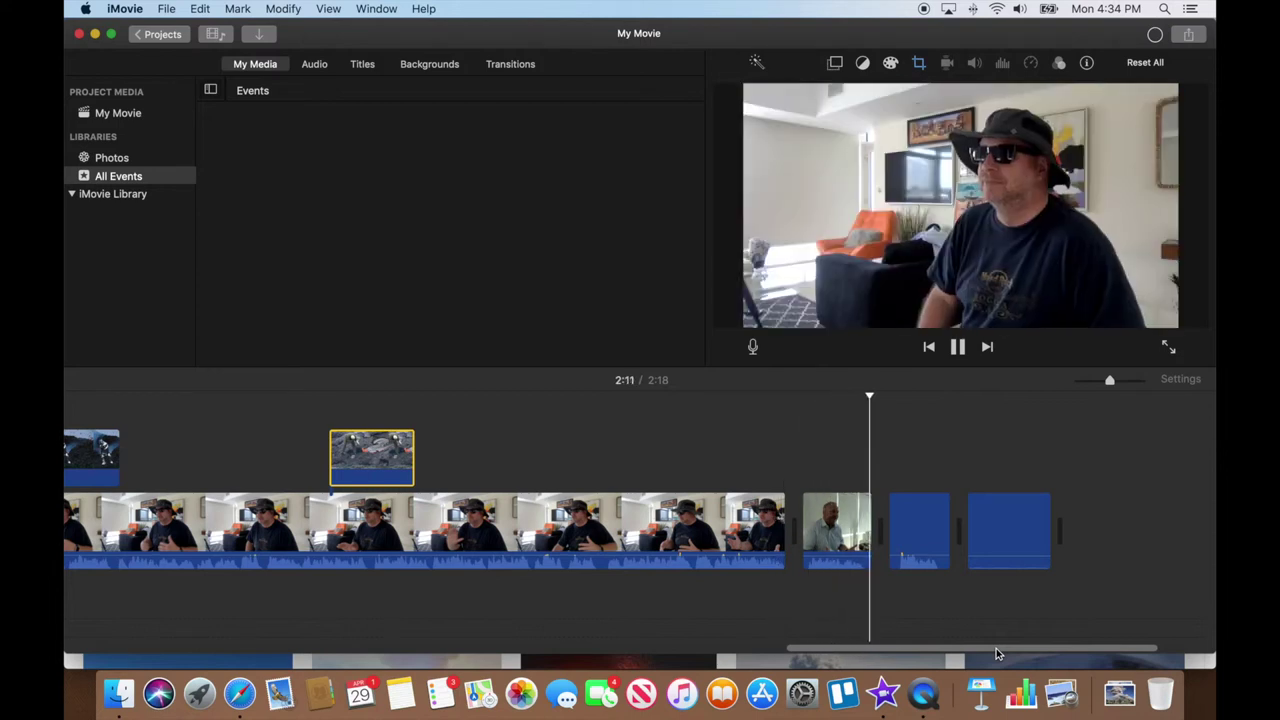
Lift the reaction clip above the interview, split it at 1:55, and reposition both pieces
{"action": "key", "text": "space"}
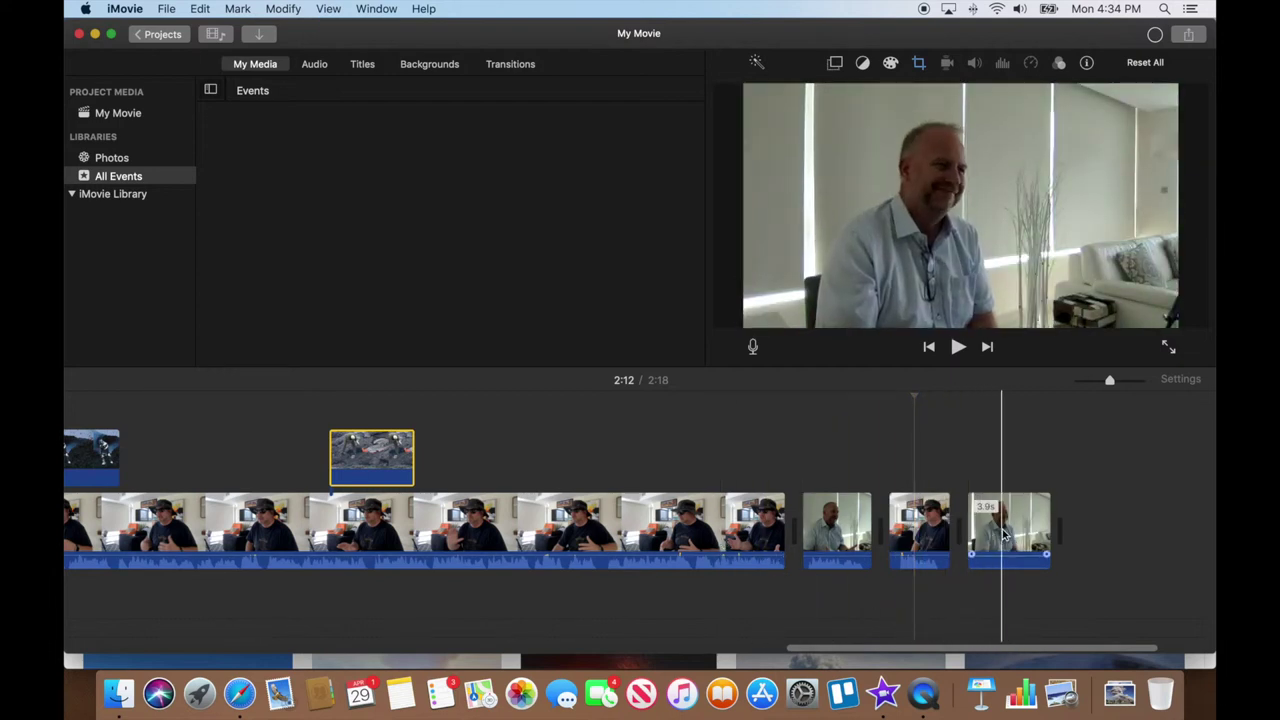
{"action": "mouse_move", "coordinate": [1008, 530]}
{"action": "left_mouse_down"}
{"action": "mouse_move", "coordinate": [914, 443]}
{"action": "mouse_move", "coordinate": [516, 453]}
{"action": "left_mouse_up"}
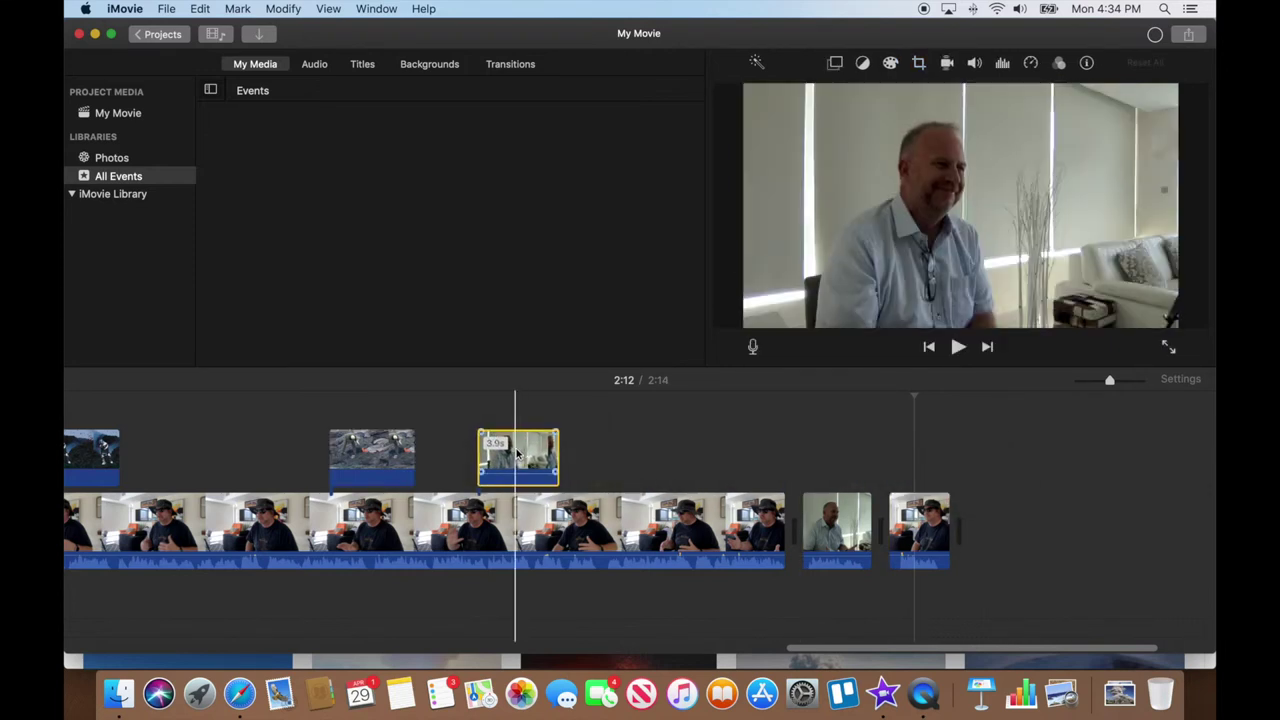
{"action": "left_click", "coordinate": [516, 453]}
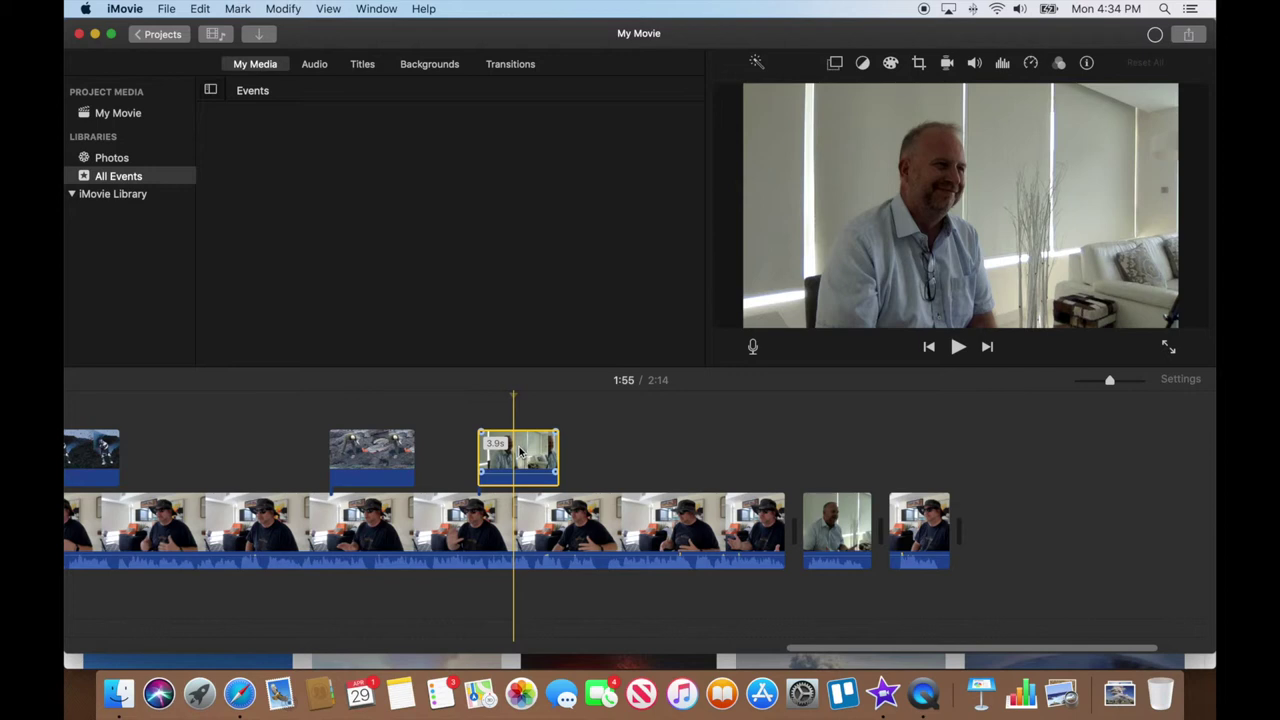
{"action": "key", "text": "super+b"}
{"action": "left_click_drag", "start_coordinate": [530, 452], "coordinate": [708, 455]}
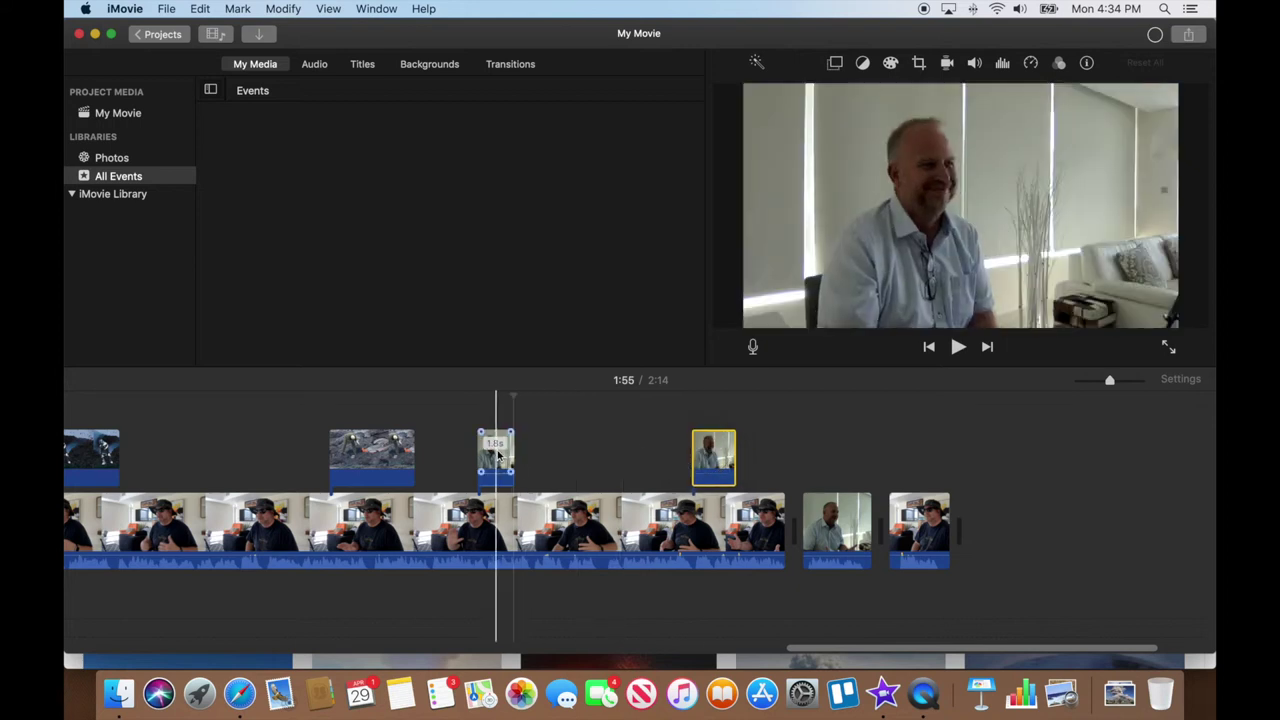
{"action": "left_click_drag", "start_coordinate": [495, 452], "coordinate": [582, 453]}
{"action": "key", "text": "space"}
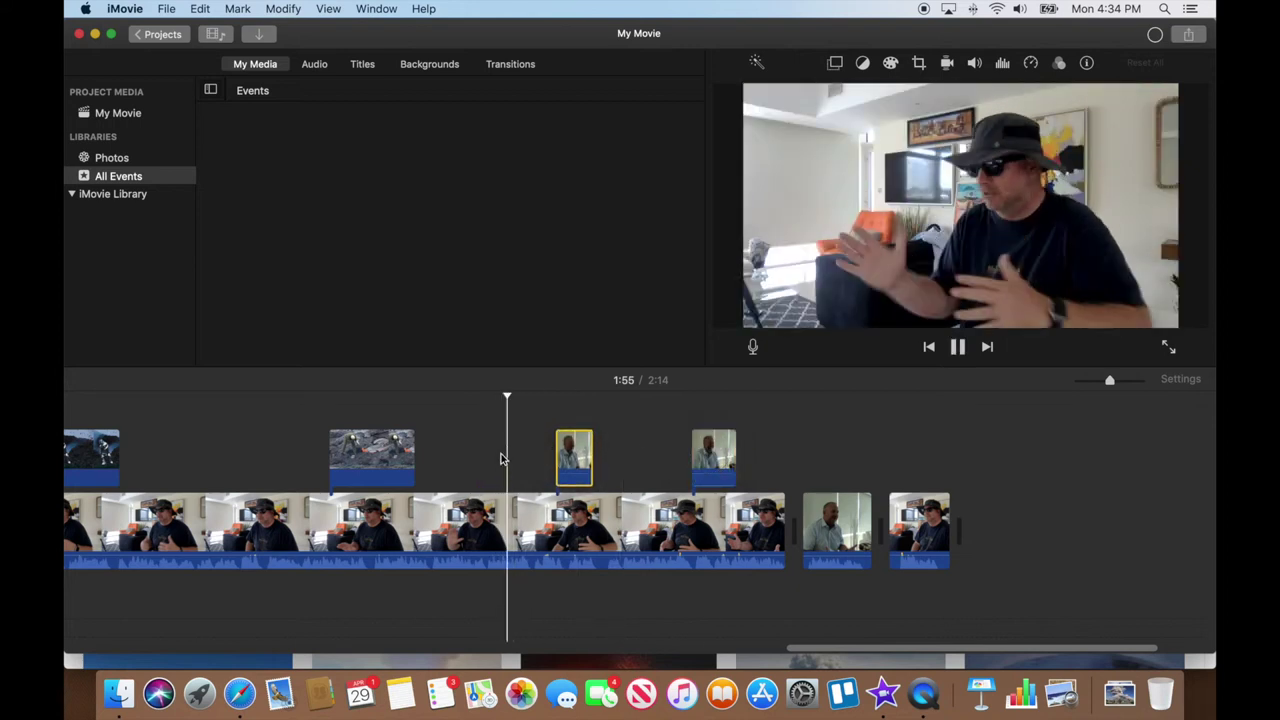